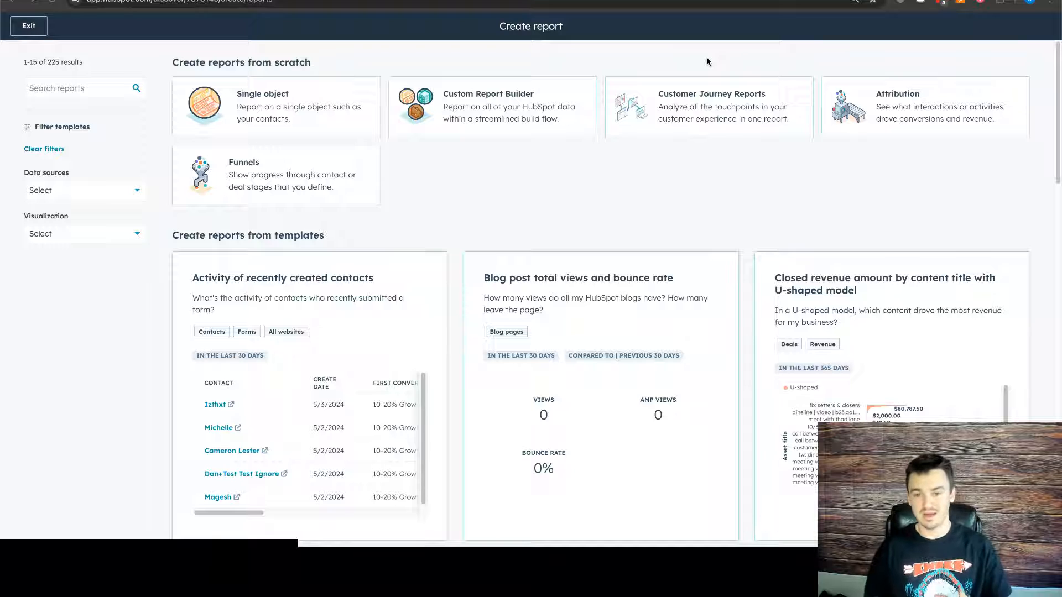
- Start a customer journey report from scratch with Contacts as the data source
click(697, 109)
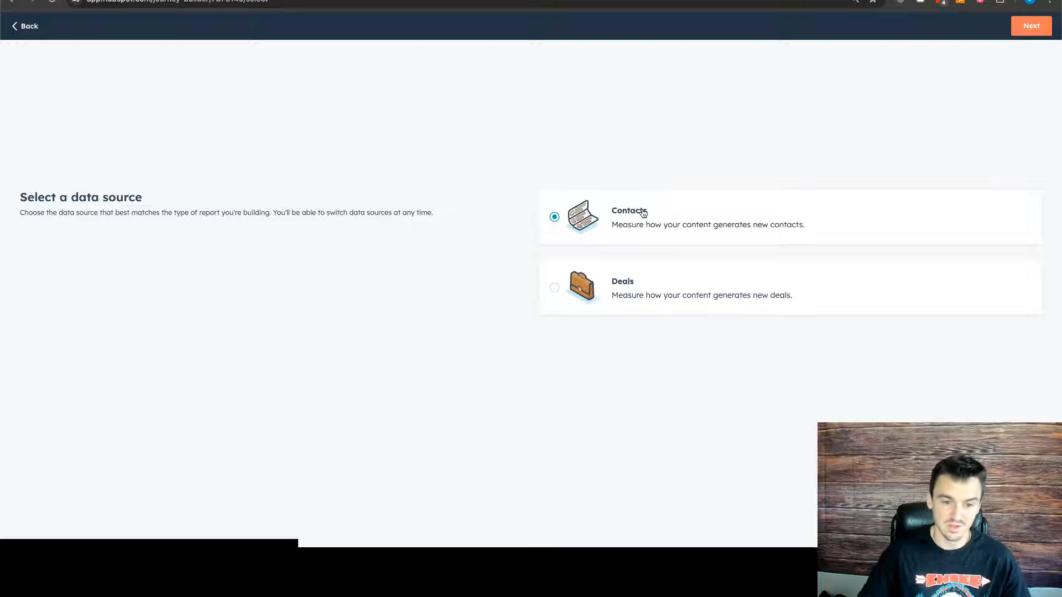
click(1023, 32)
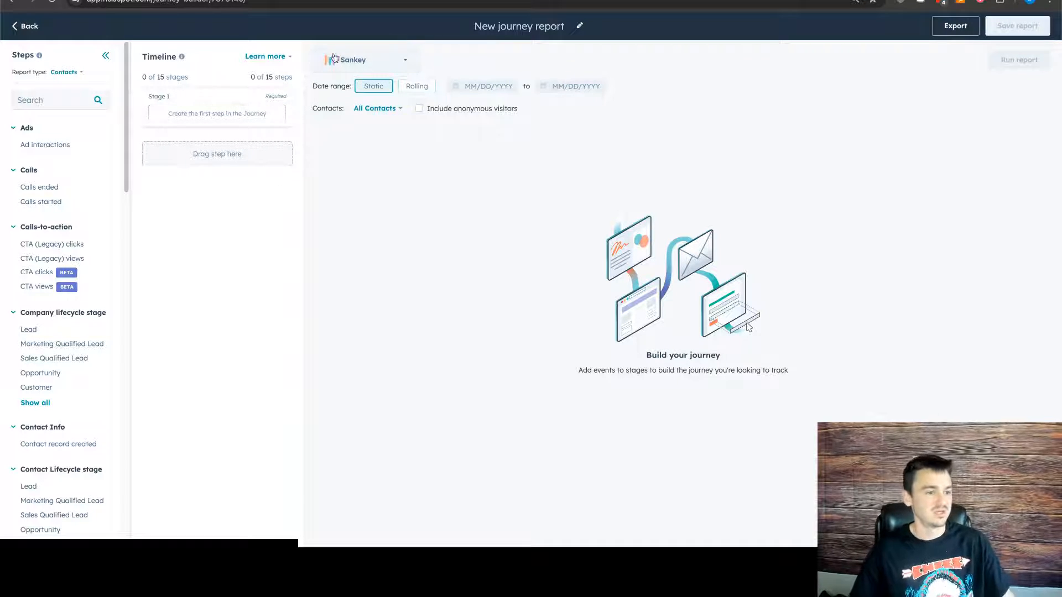
- Look through the event categories available as journey steps, from Ads down to SMS
mouse_move(76, 185)
scroll(76, 179, down, 1)
scroll(76, 178, down, 10)
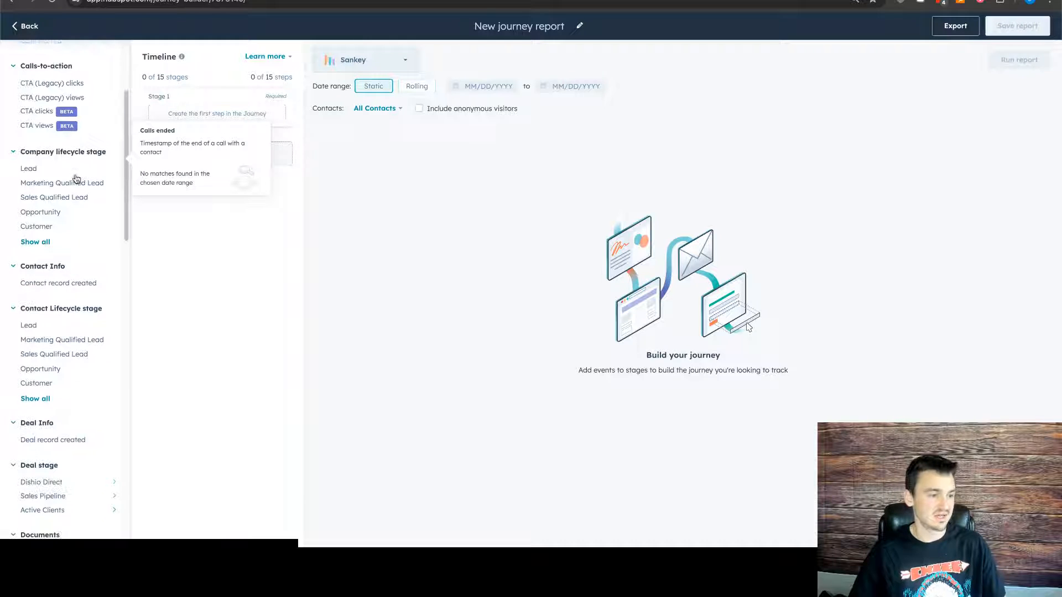
scroll(72, 188, down, 8)
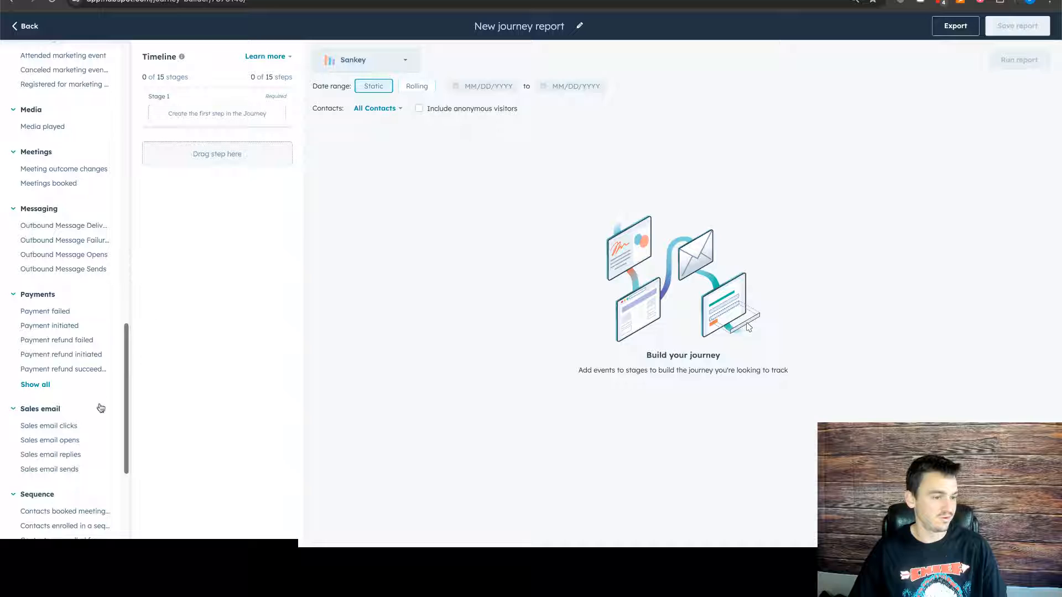
scroll(73, 289, down, 5)
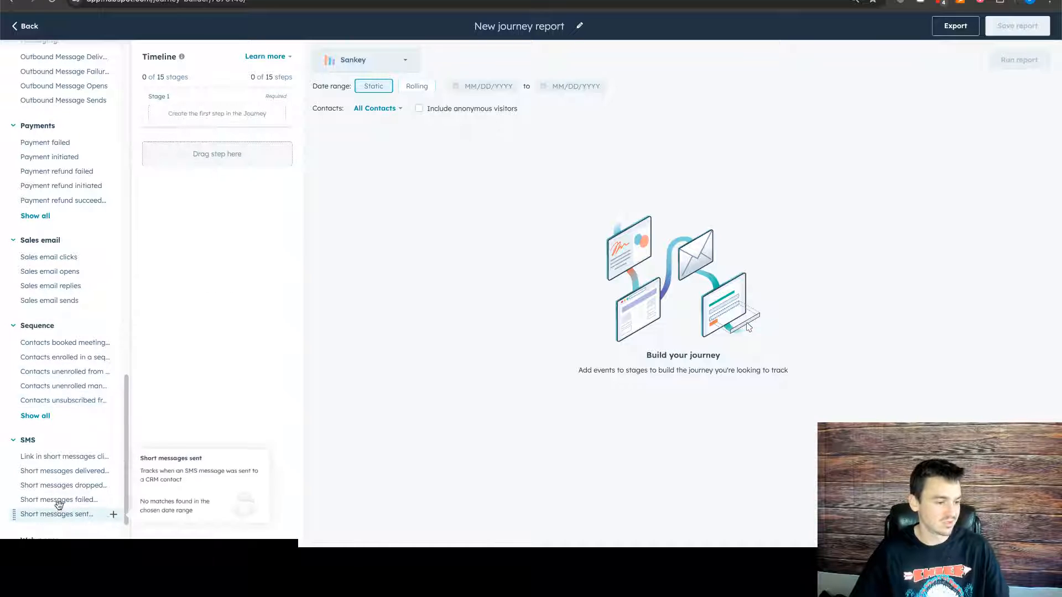
scroll(60, 399, down, 2)
scroll(58, 361, up, 4)
scroll(58, 361, up, 20)
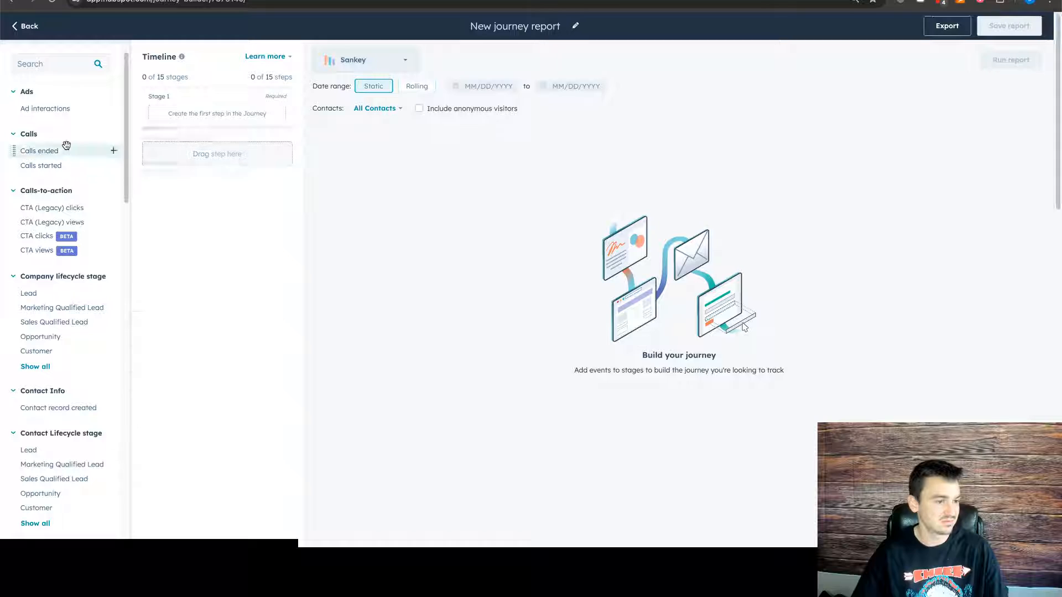
scroll(69, 83, up, 2)
- Switch the report type to Deals and back to Contacts
click(71, 73)
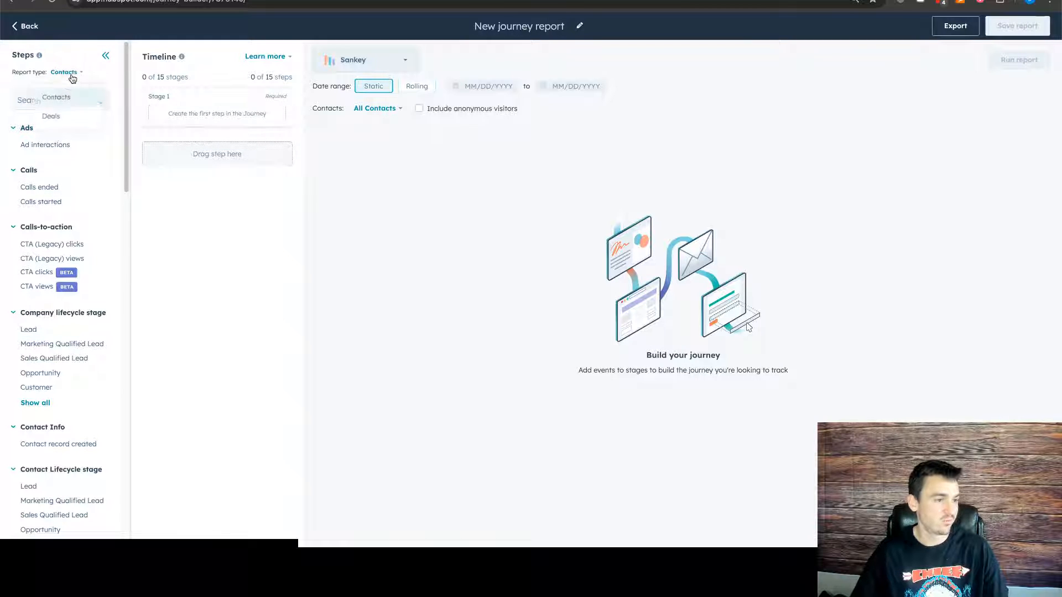
click(55, 115)
click(70, 72)
click(62, 94)
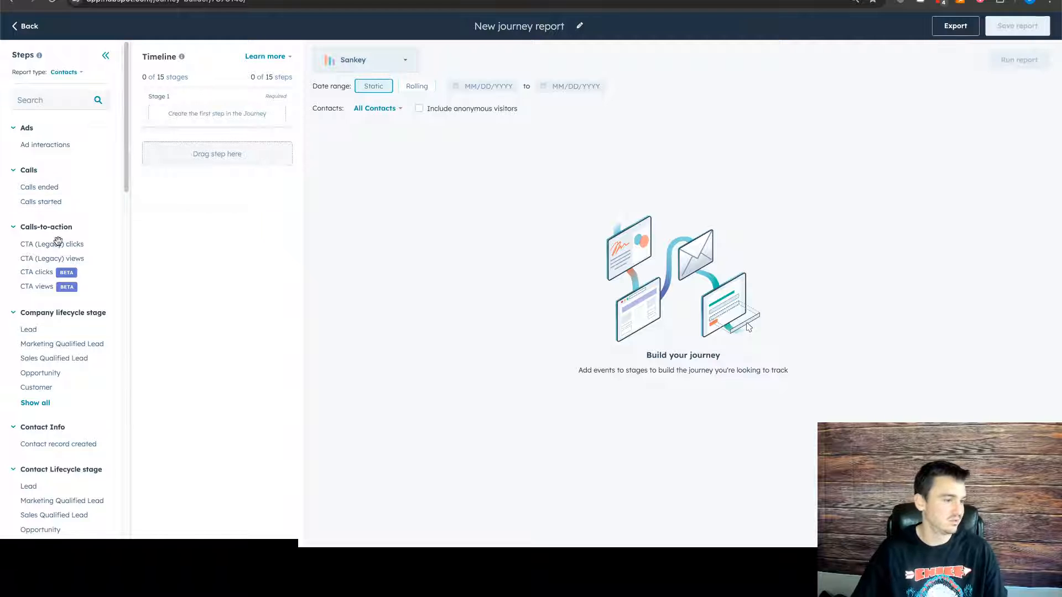
- Add the contact lifecycle stage Lead to the timeline as Stage 1
scroll(54, 244, down, 2)
scroll(54, 276, down, 5)
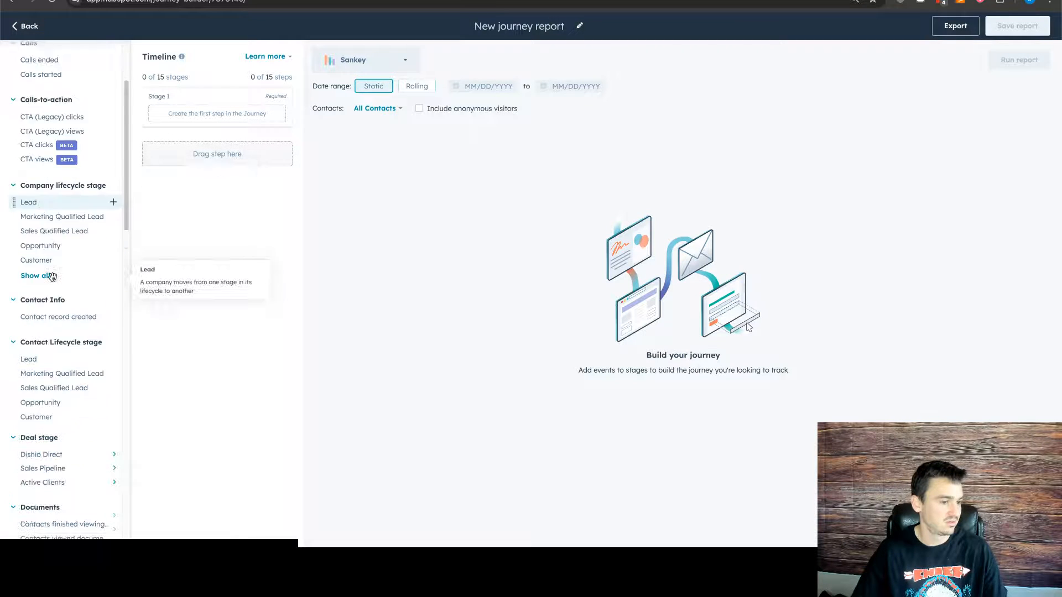
drag(50, 296, 187, 111)
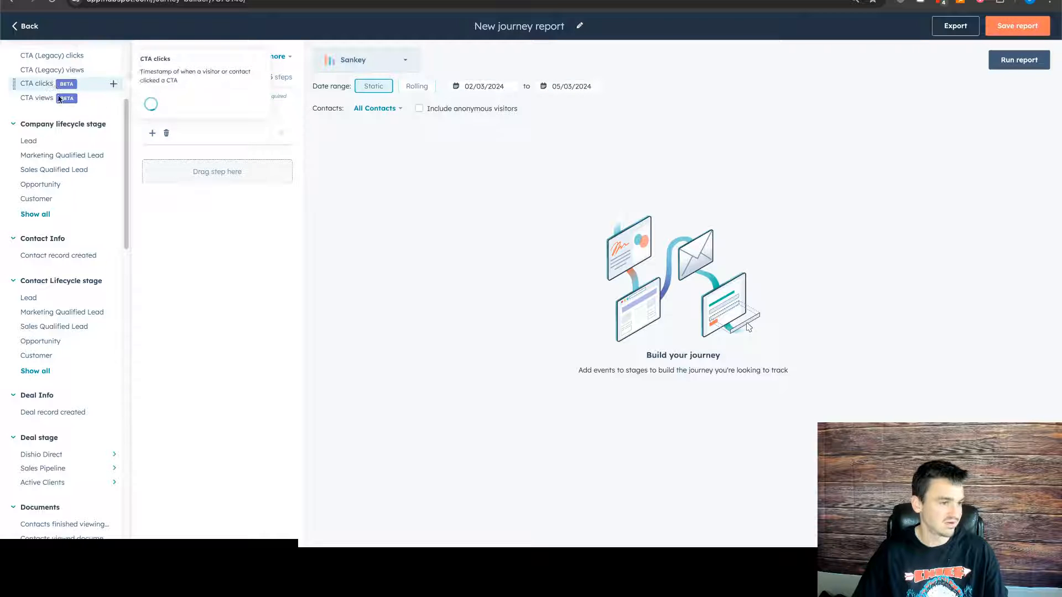
- Try to change the report type to Deals with Lead in the timeline, and cancel the switch
scroll(56, 85, up, 7)
click(65, 73)
click(50, 118)
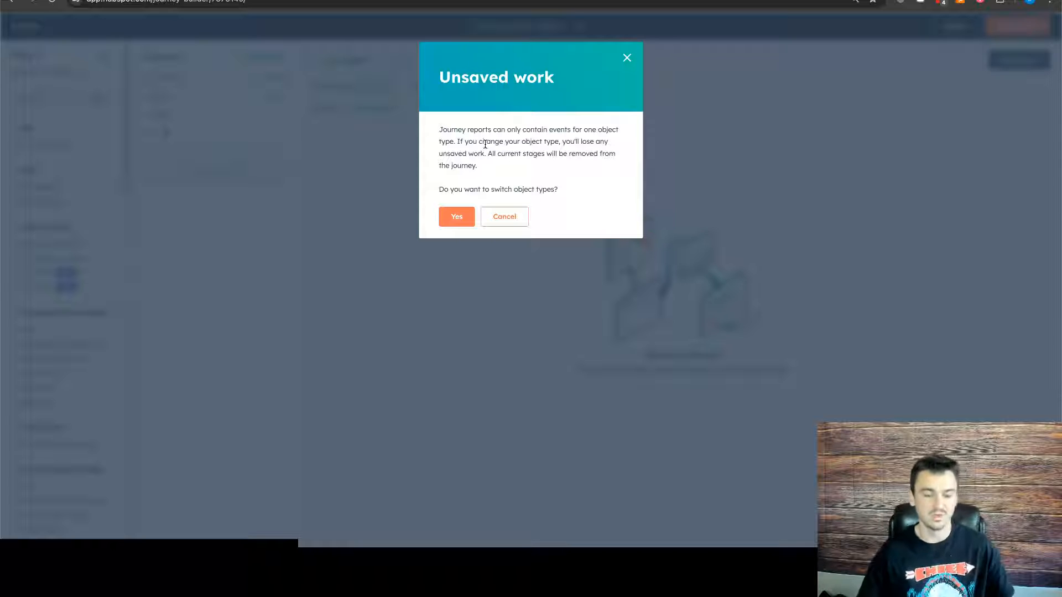
click(504, 216)
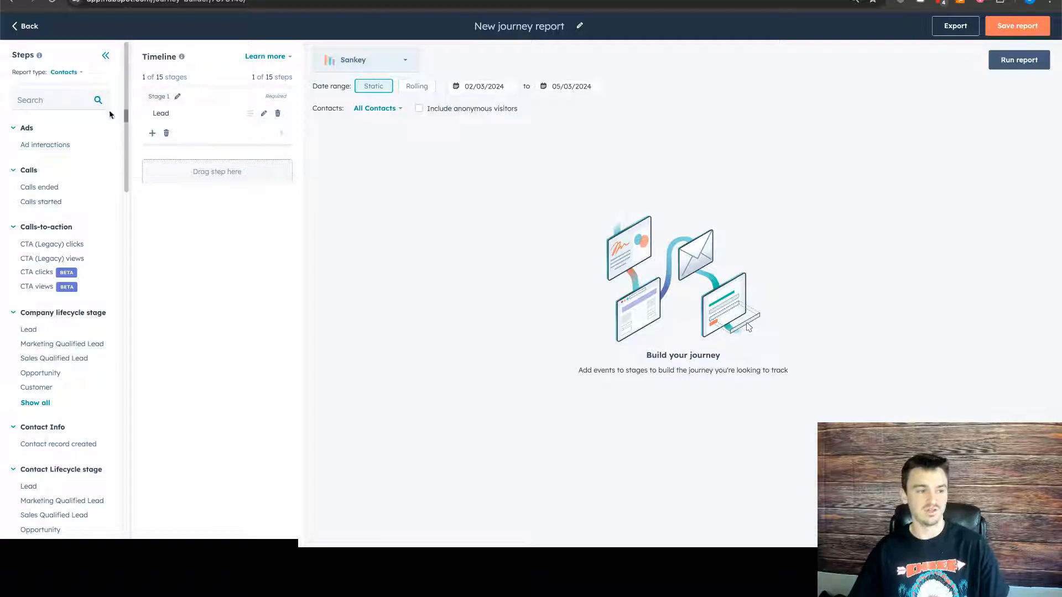
click(65, 73)
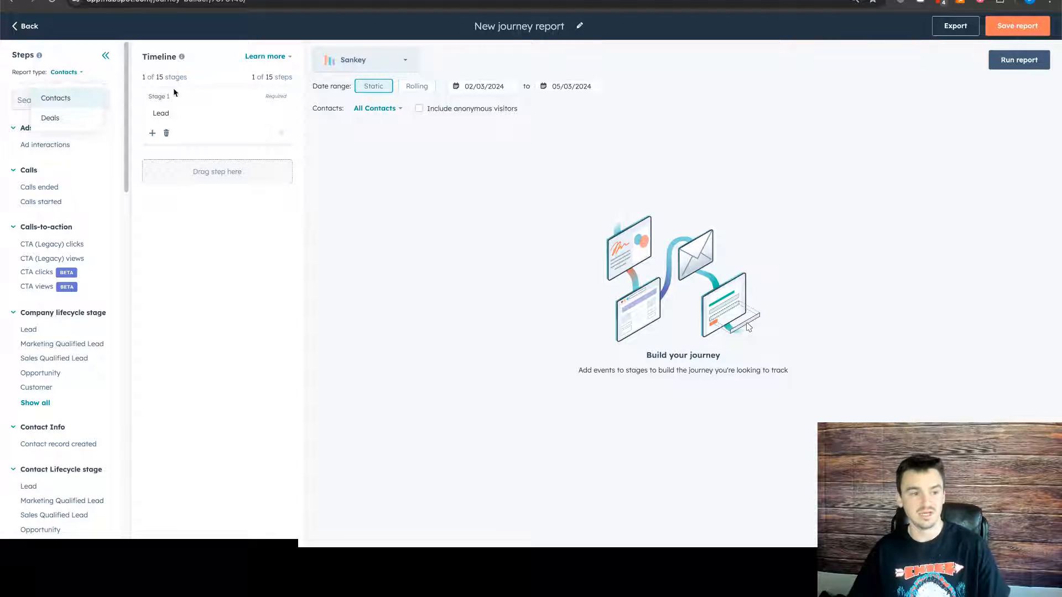
click(267, 225)
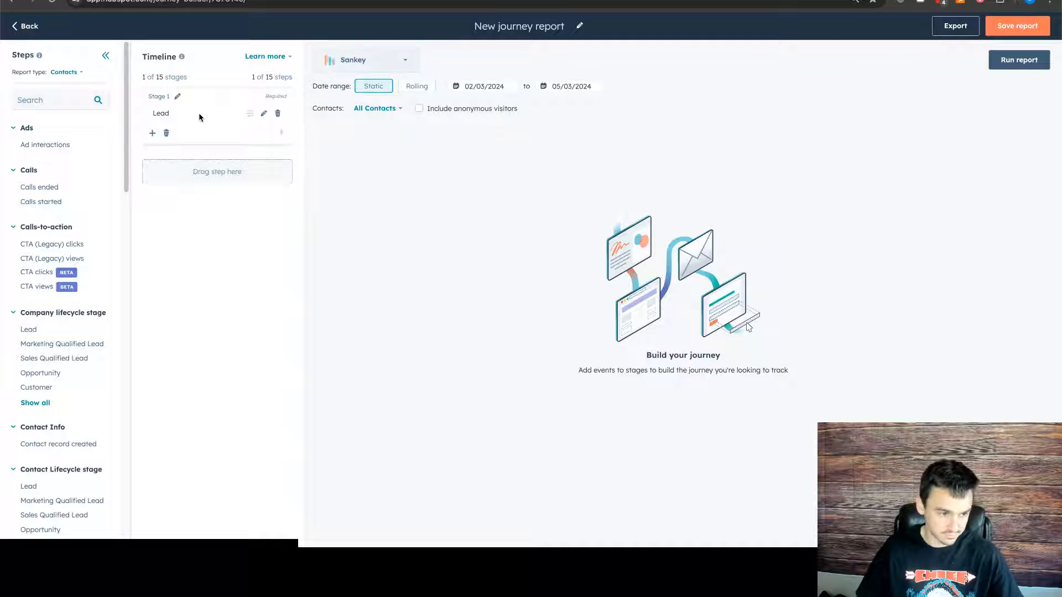
- Add the contact lifecycle stages Marketing Qualified Lead, Sales Qualified Lead, Opportunity and Customer as Stages 2 to 5
scroll(43, 273, down, 3)
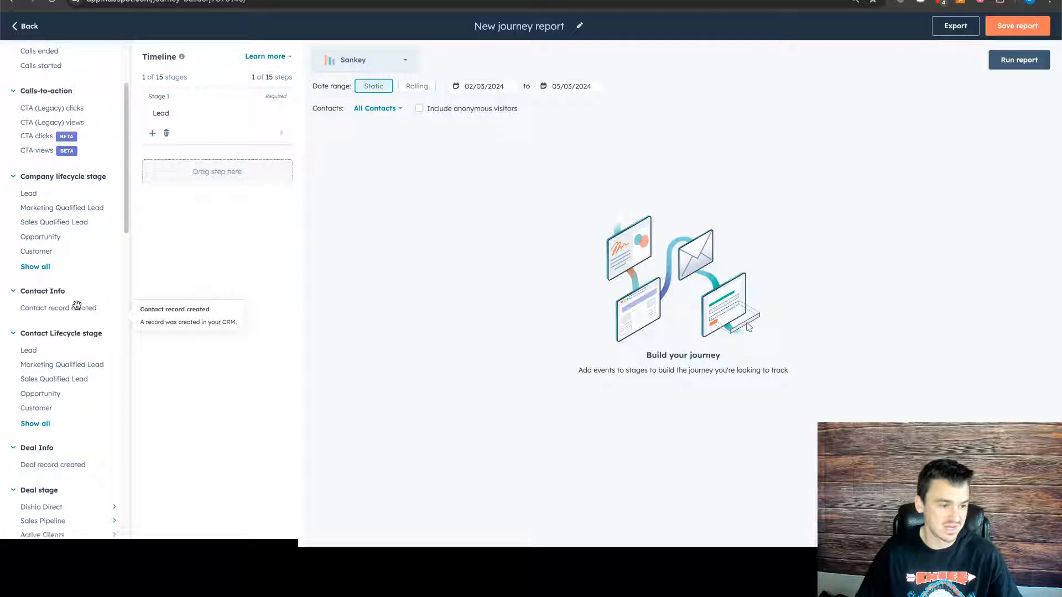
scroll(70, 306, down, 1)
drag(69, 322, 194, 177)
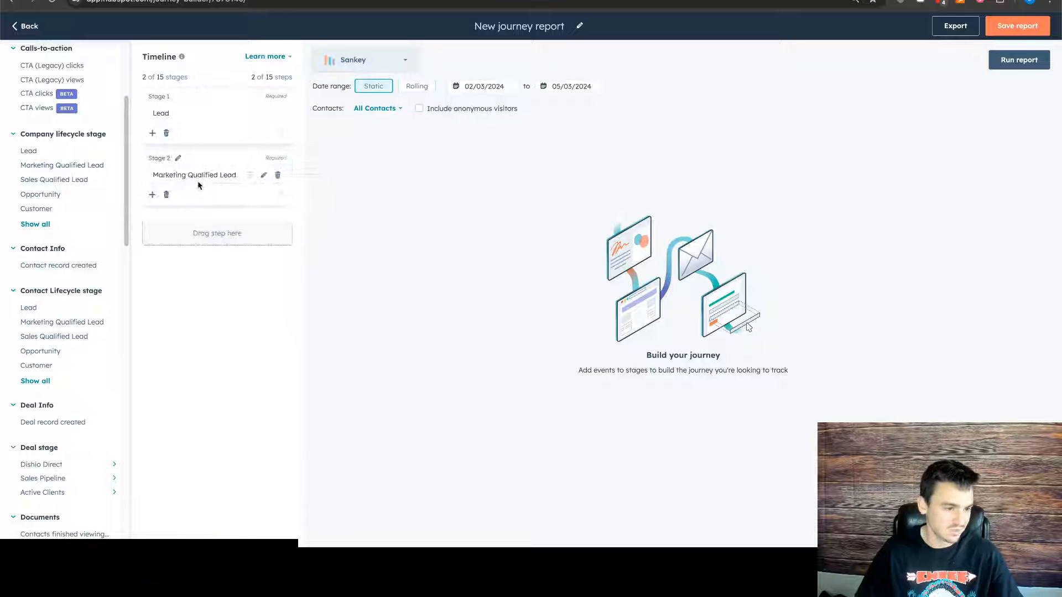
drag(110, 336, 193, 249)
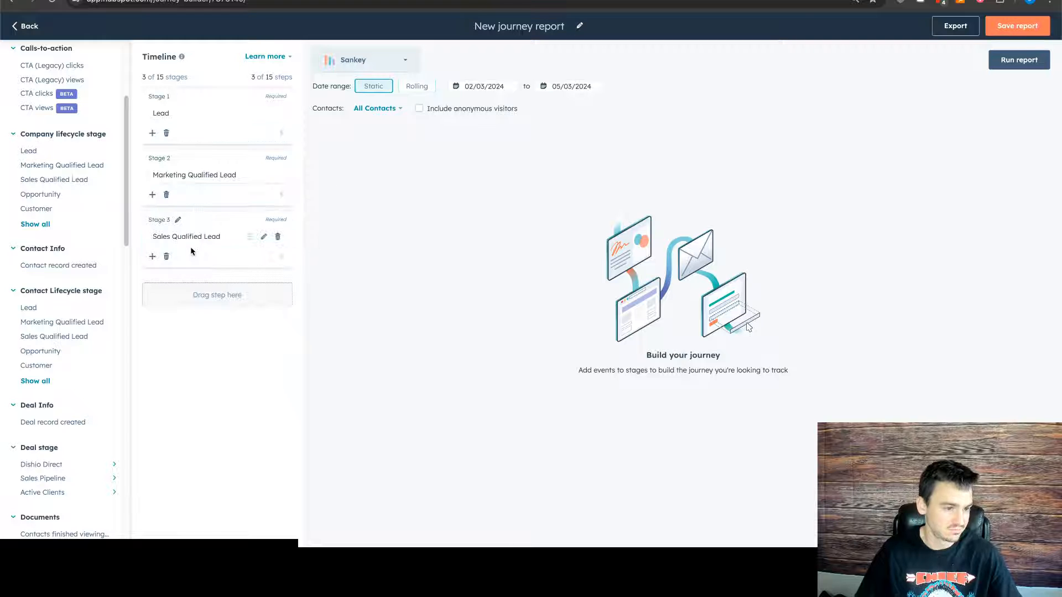
drag(88, 349, 183, 296)
drag(48, 365, 217, 354)
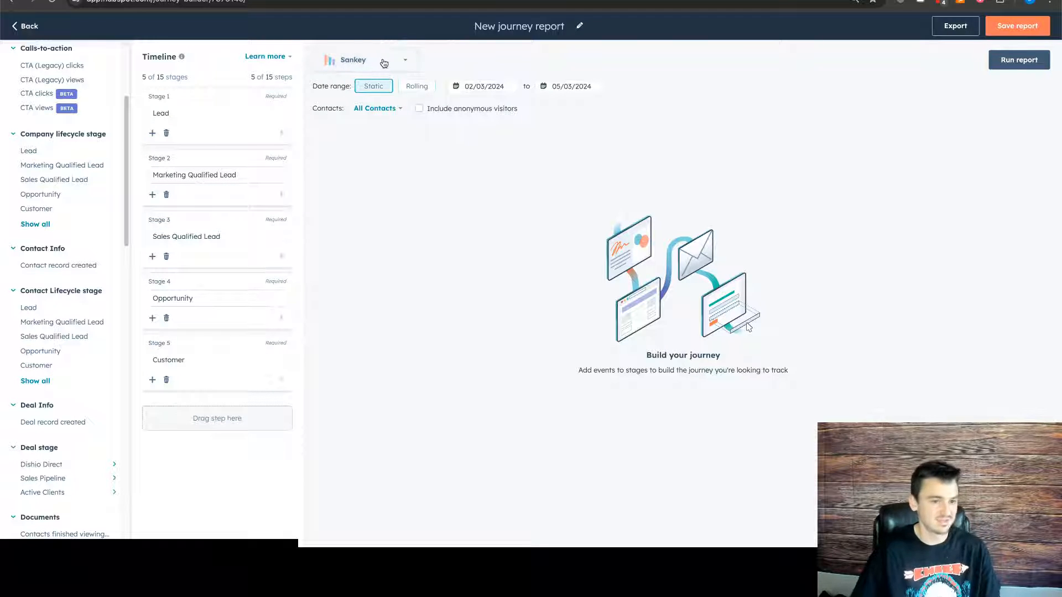
- Set the date range to Rolling over the last 365 days and run the report
click(427, 86)
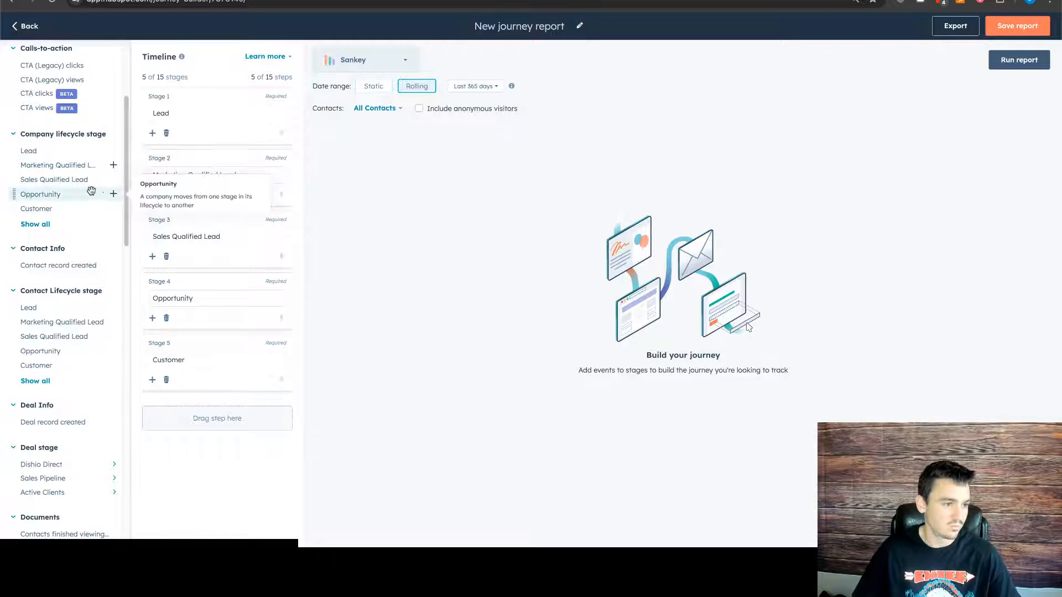
scroll(88, 194, up, 3)
scroll(56, 209, down, 4)
scroll(78, 188, down, 2)
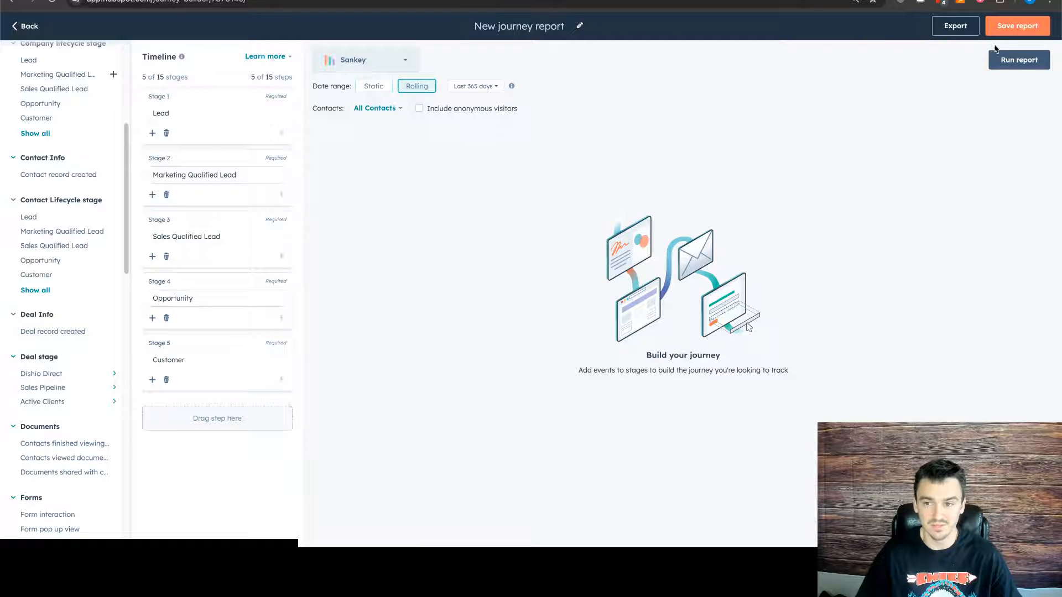
click(1002, 62)
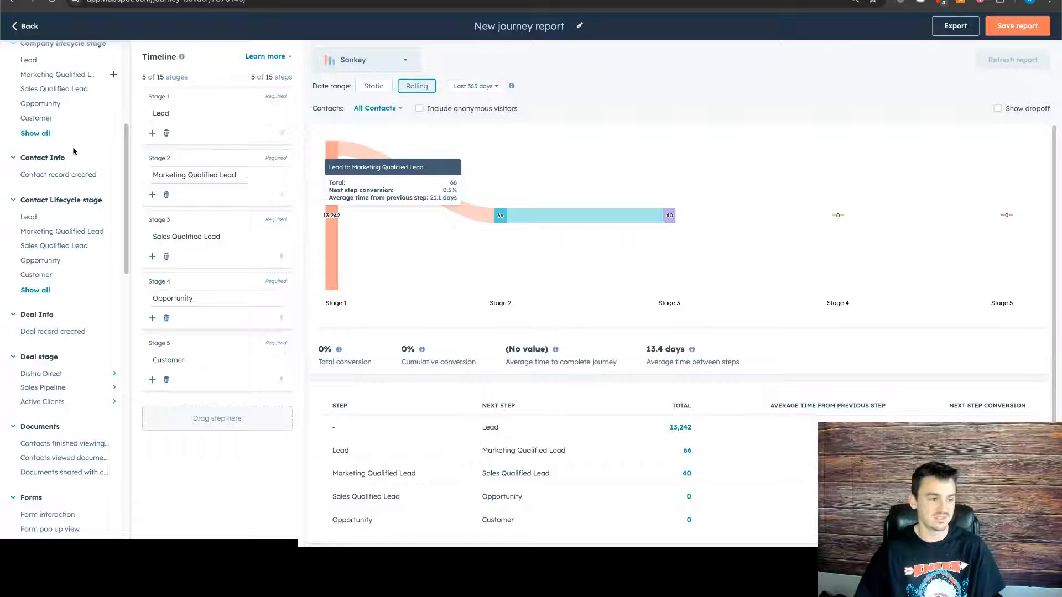
- Mark Stages 2, 3 and 4 as optional and refresh the report
scroll(73, 151, down, 5)
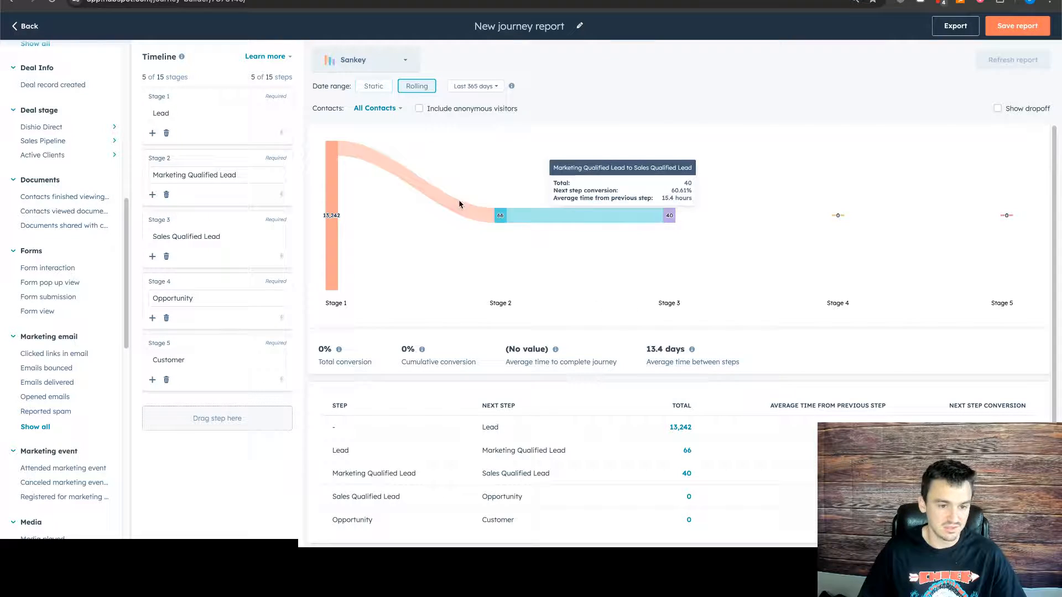
mouse_move(325, 175)
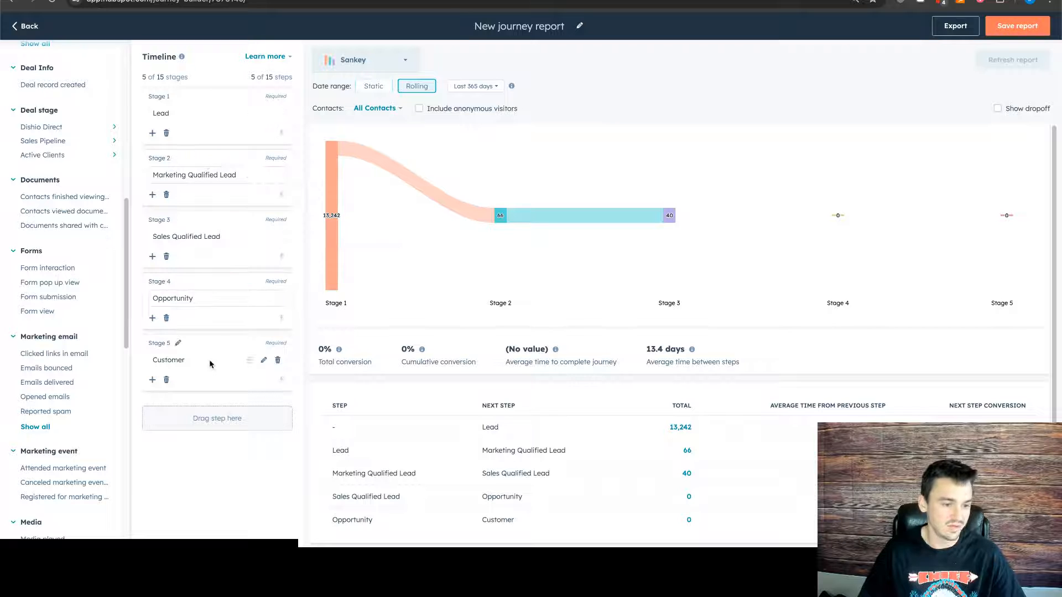
mouse_move(675, 221)
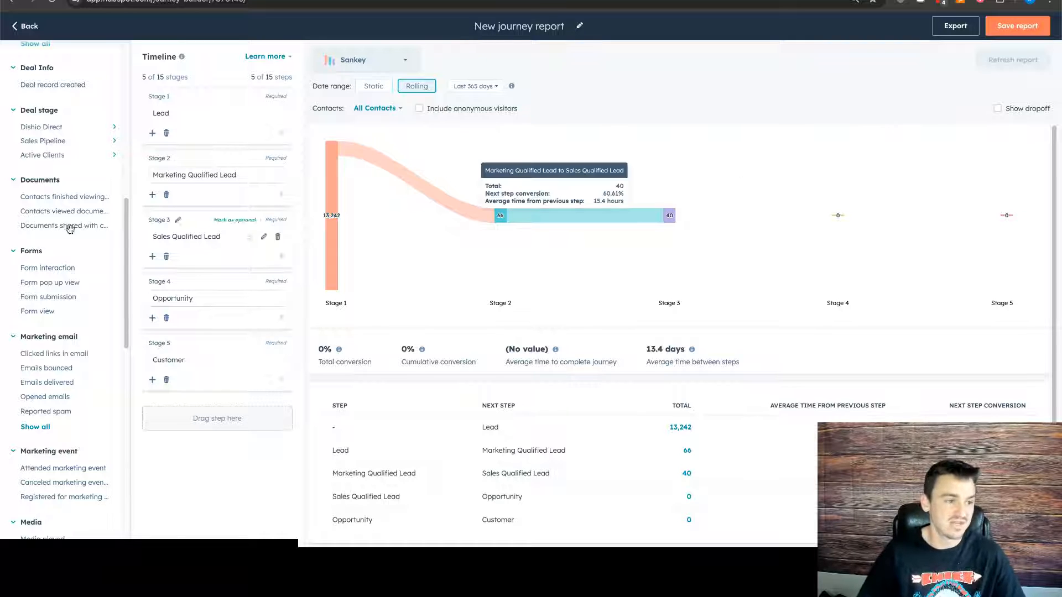
scroll(126, 190, up, 4)
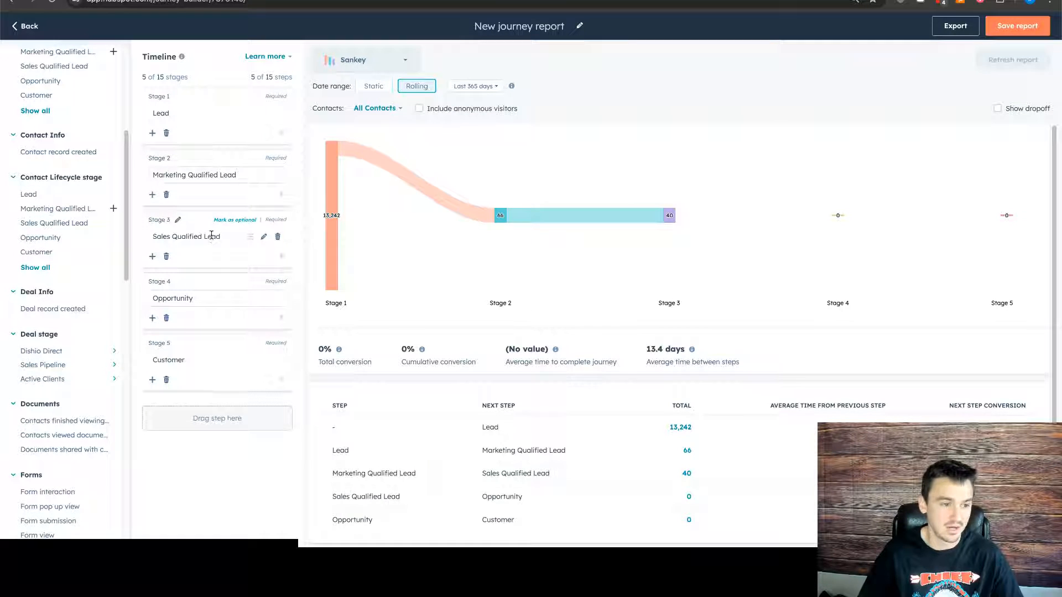
click(247, 161)
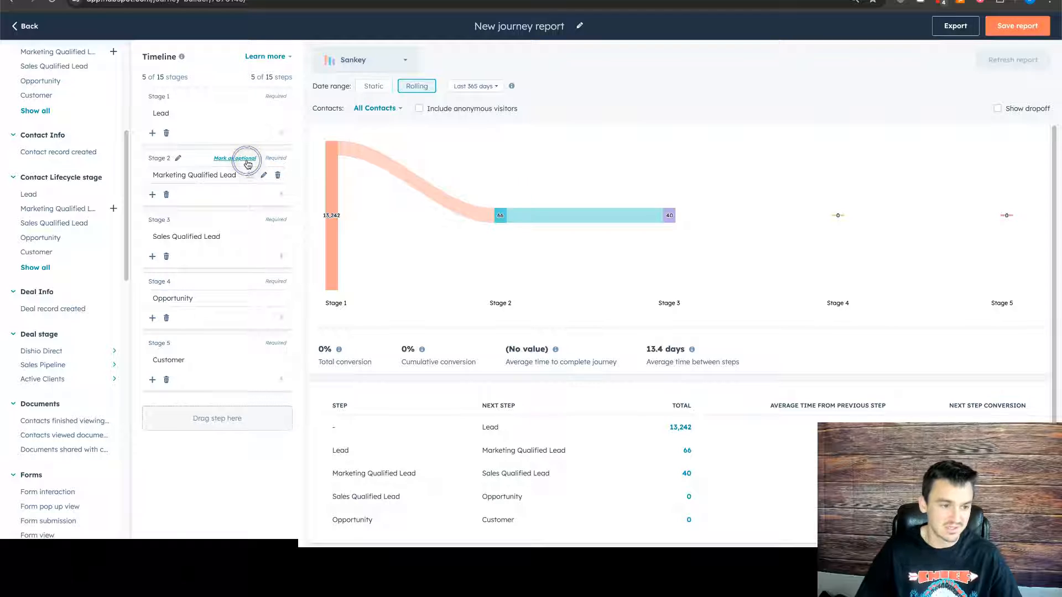
click(230, 221)
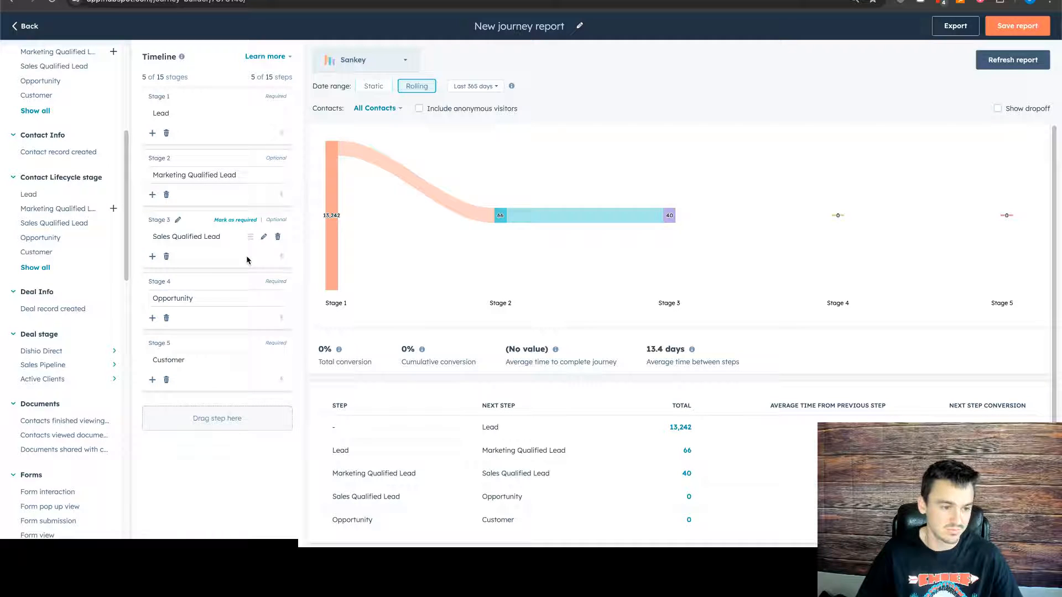
click(234, 282)
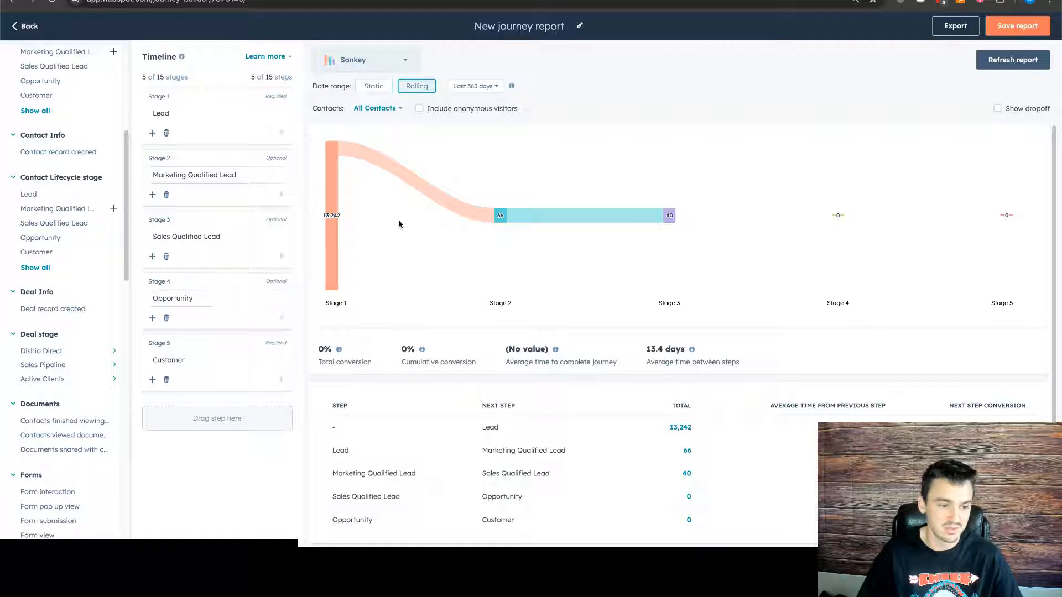
click(1010, 60)
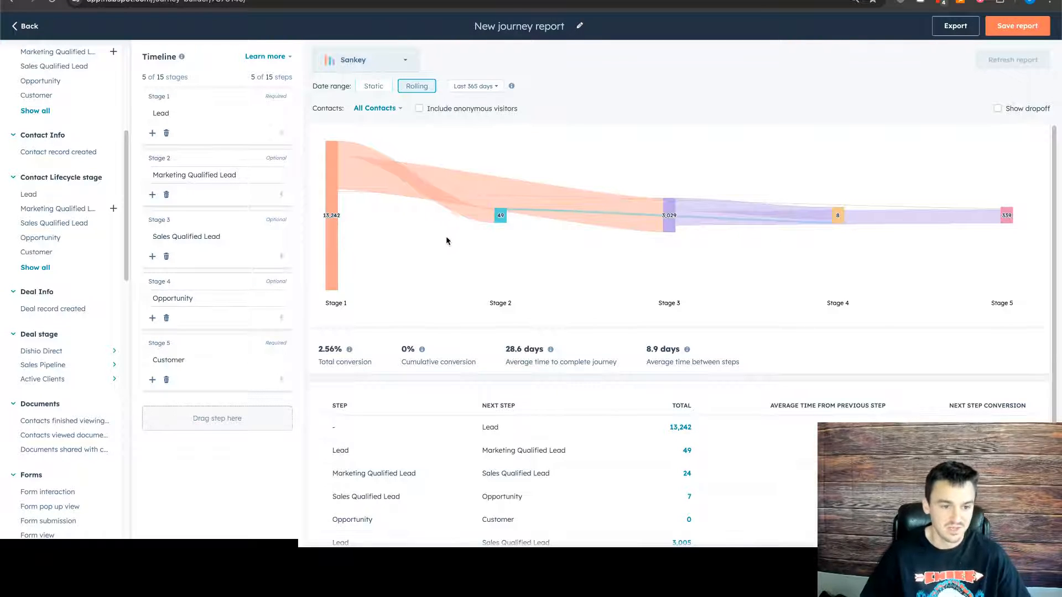
- Examine the stage totals and the conversion from Sales Qualified Lead to Customer in the refreshed Sankey chart
mouse_move(1009, 217)
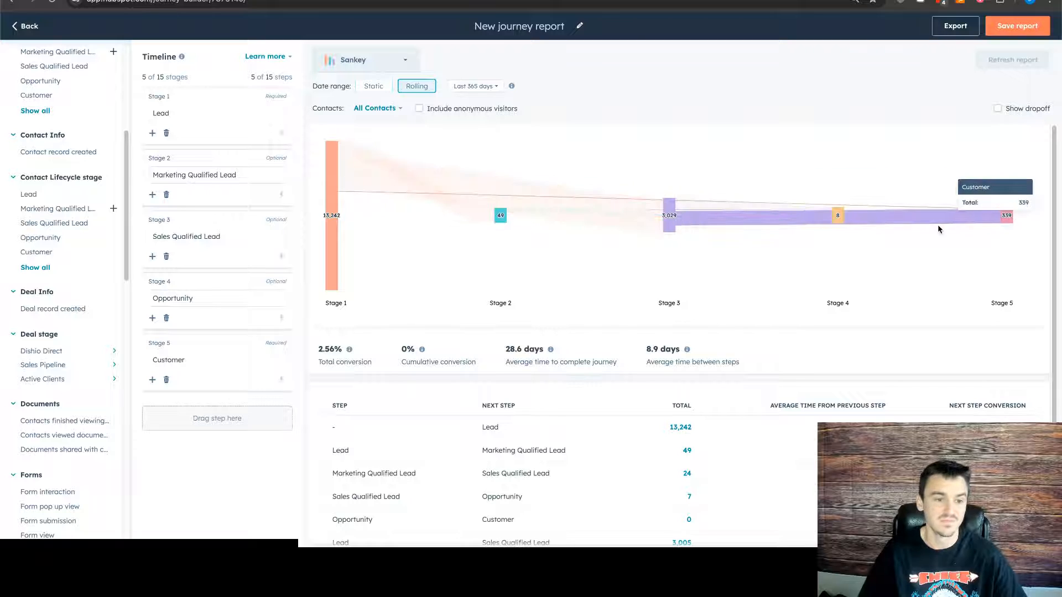
scroll(885, 232, down, 1)
scroll(861, 239, up, 1)
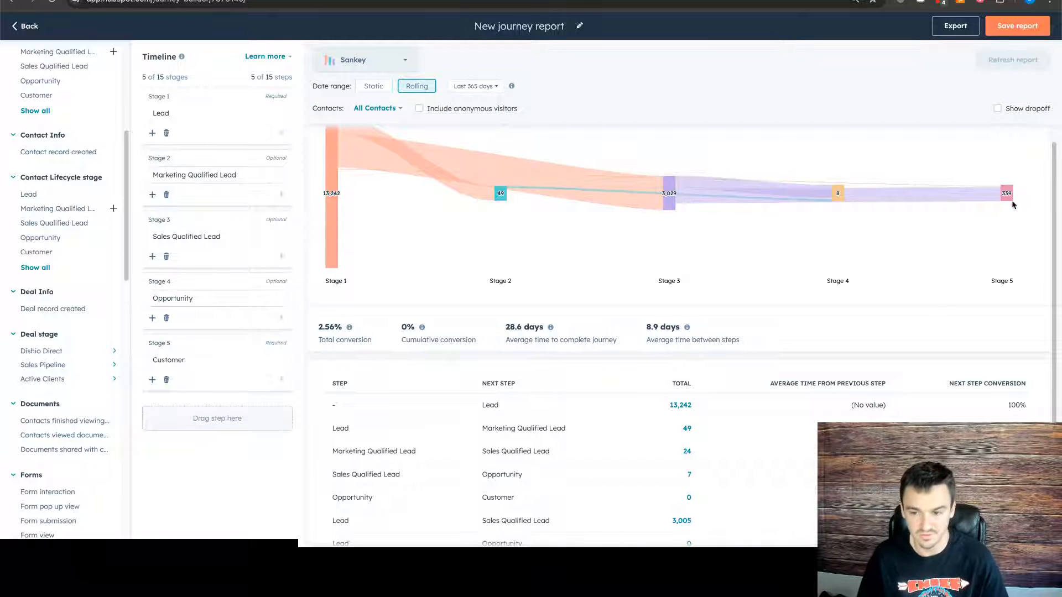
mouse_move(1006, 194)
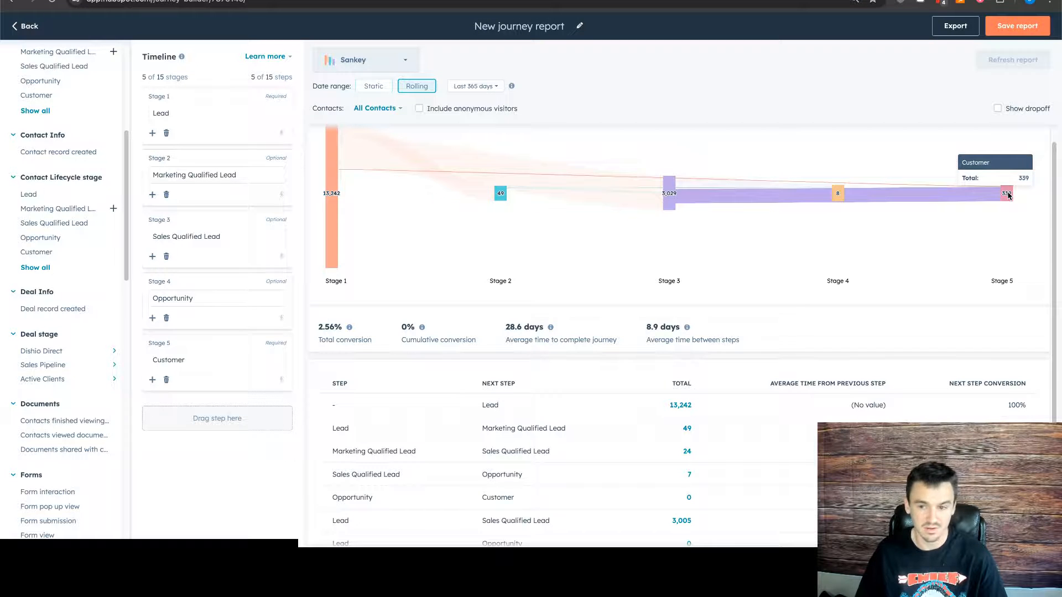
mouse_move(969, 201)
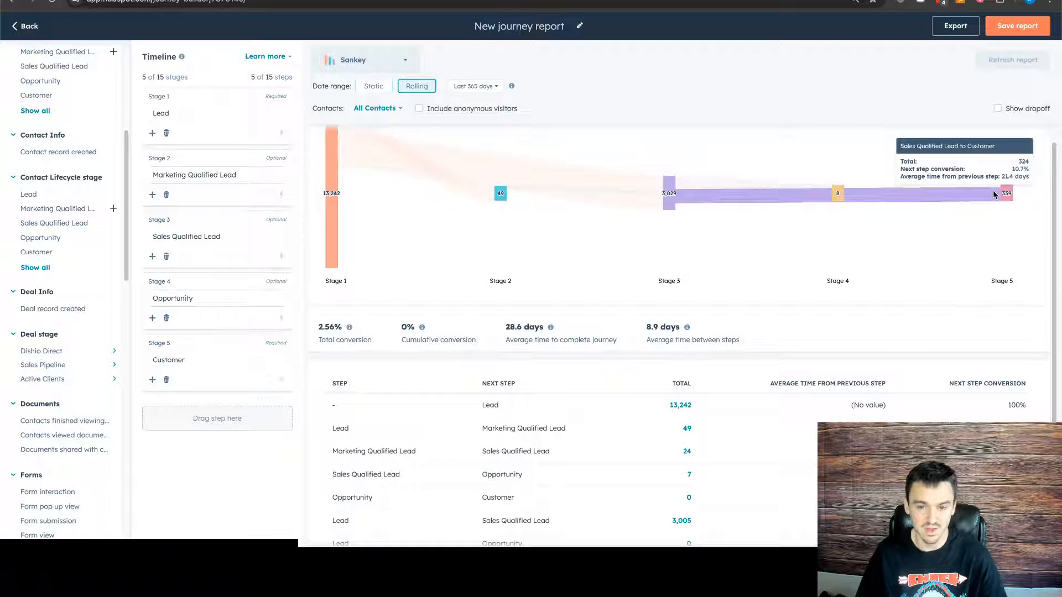
mouse_move(669, 200)
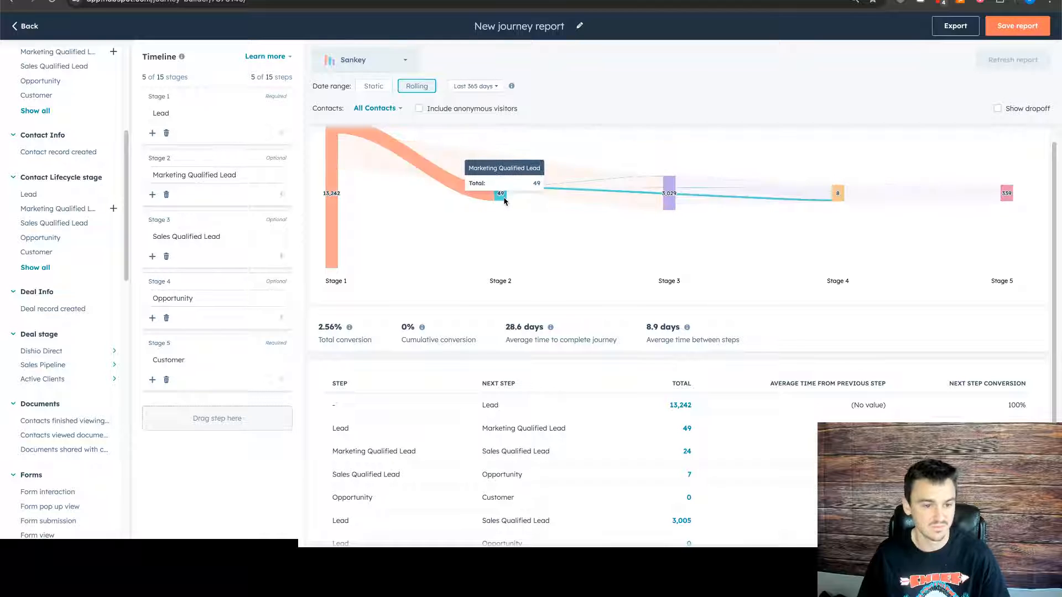
mouse_move(492, 201)
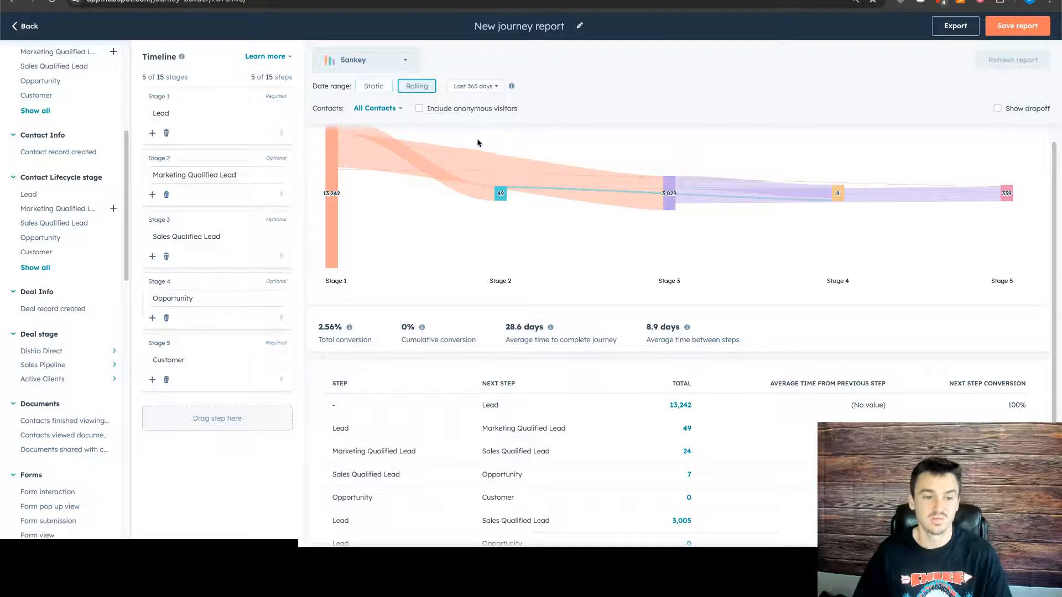
- Show the dropoff in the Sankey chart and inspect how many contacts drop off after each stage
mouse_move(498, 157)
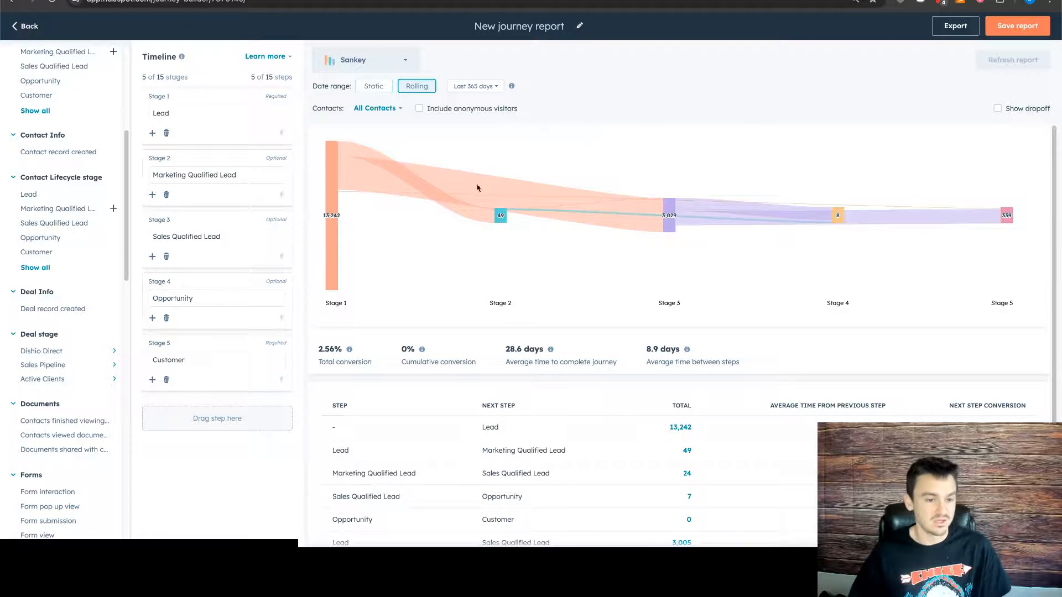
mouse_move(286, 175)
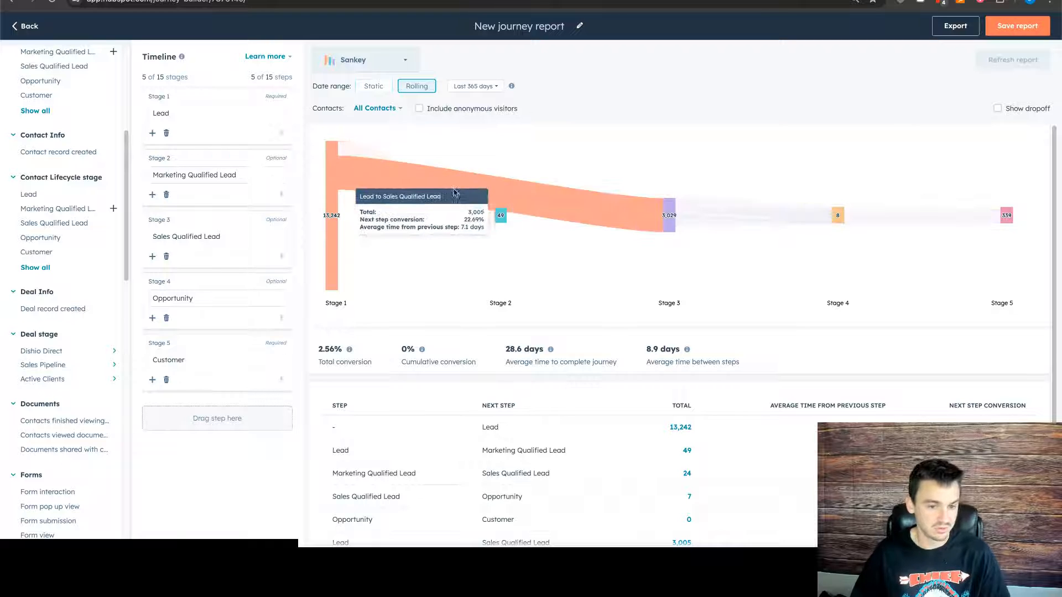
mouse_move(806, 218)
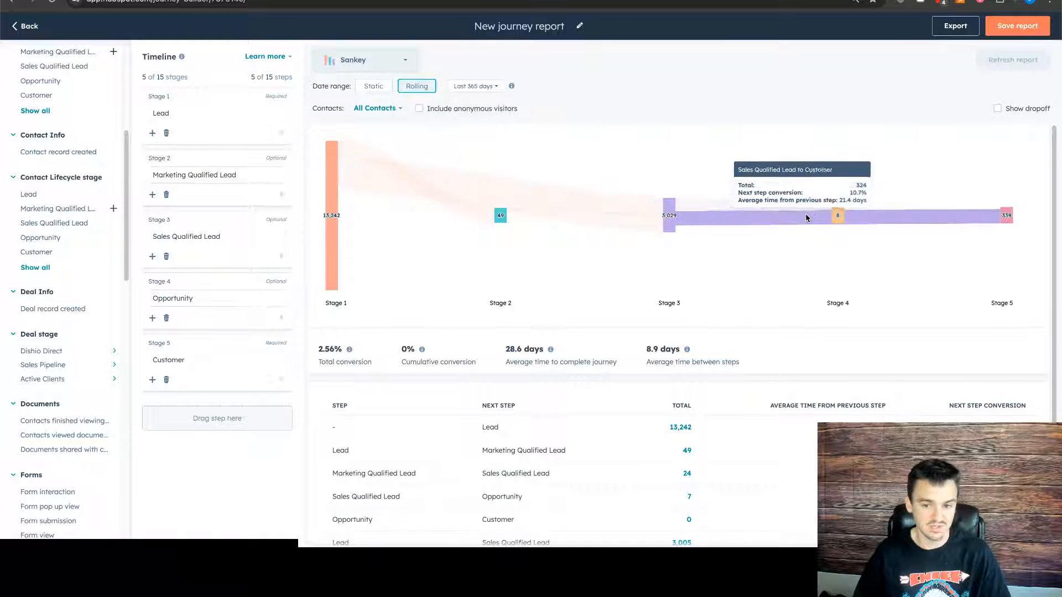
click(997, 109)
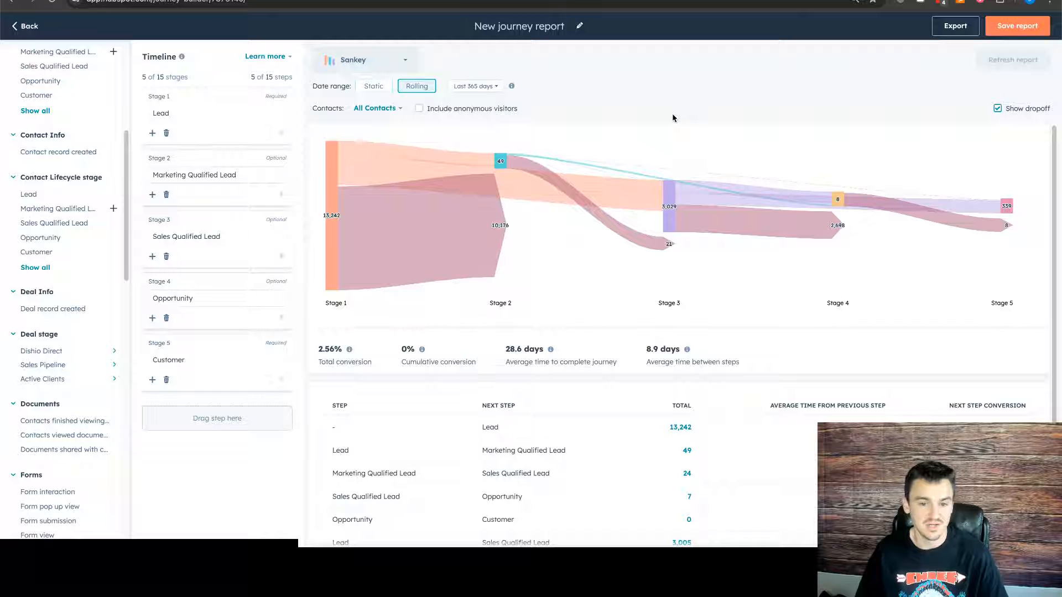
mouse_move(589, 137)
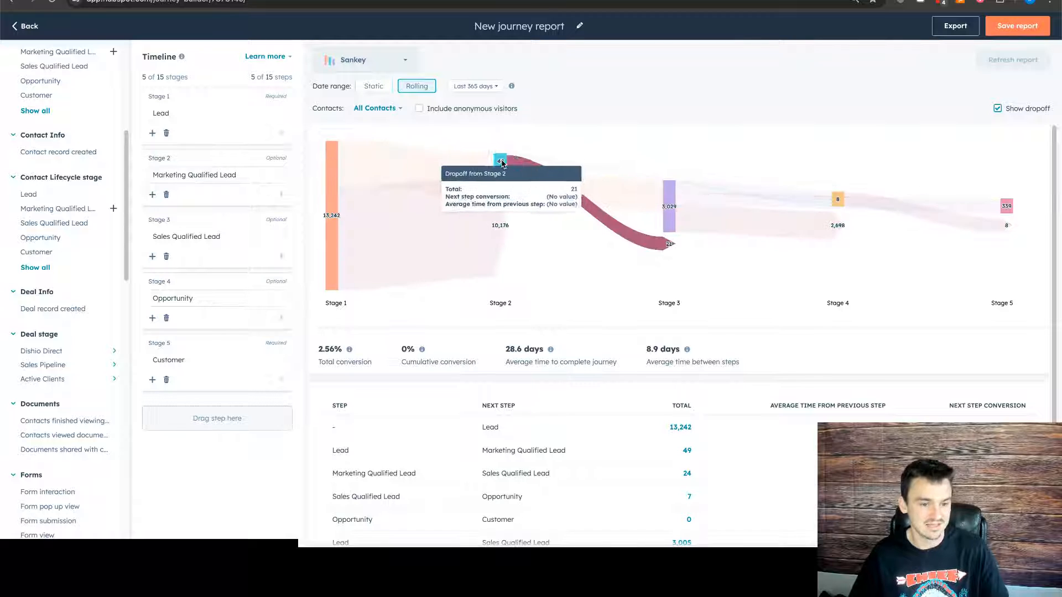
mouse_move(441, 242)
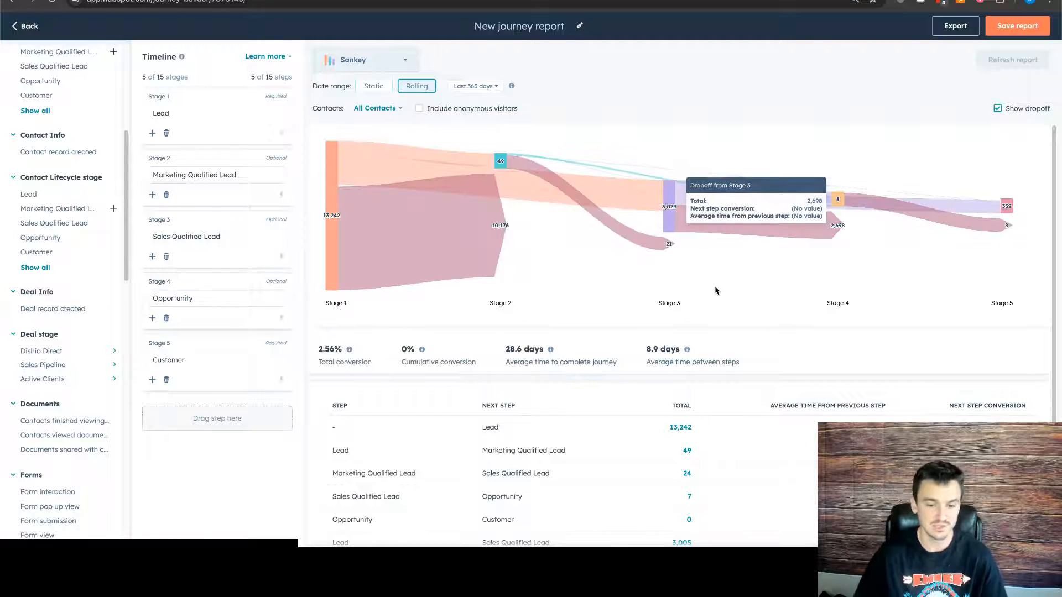
- Review the journey's total and cumulative conversion, average completion time and average time between steps below the chart
scroll(711, 307, down, 1)
scroll(712, 306, down, 1)
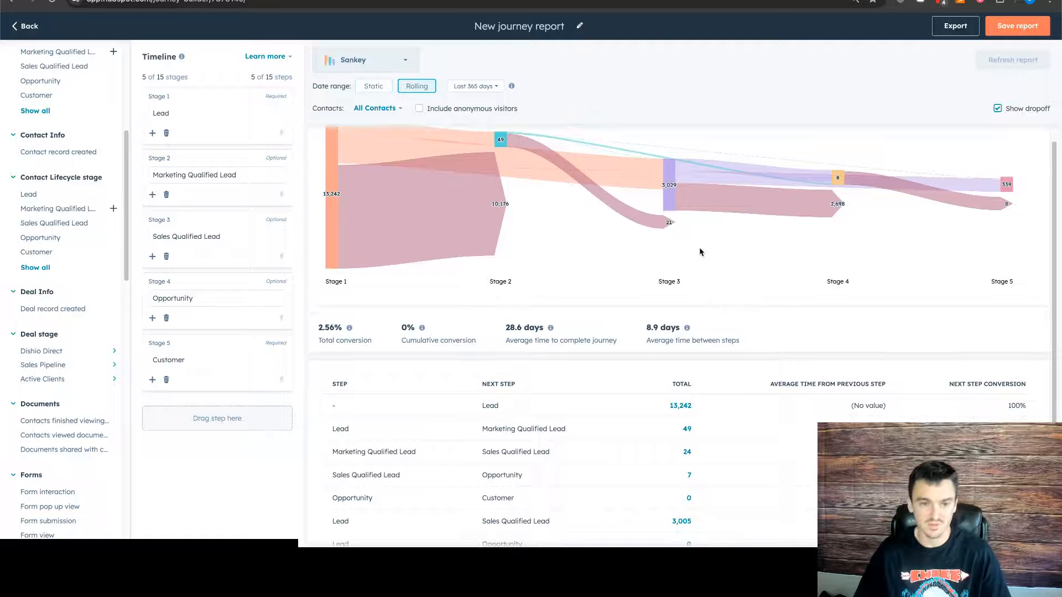
scroll(700, 252, down, 1)
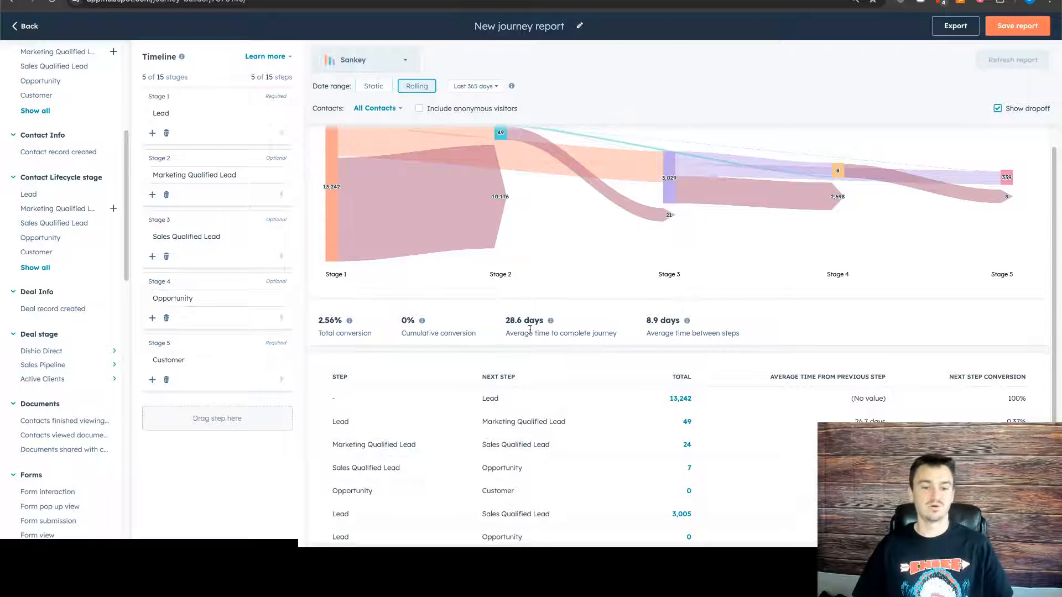
mouse_move(553, 323)
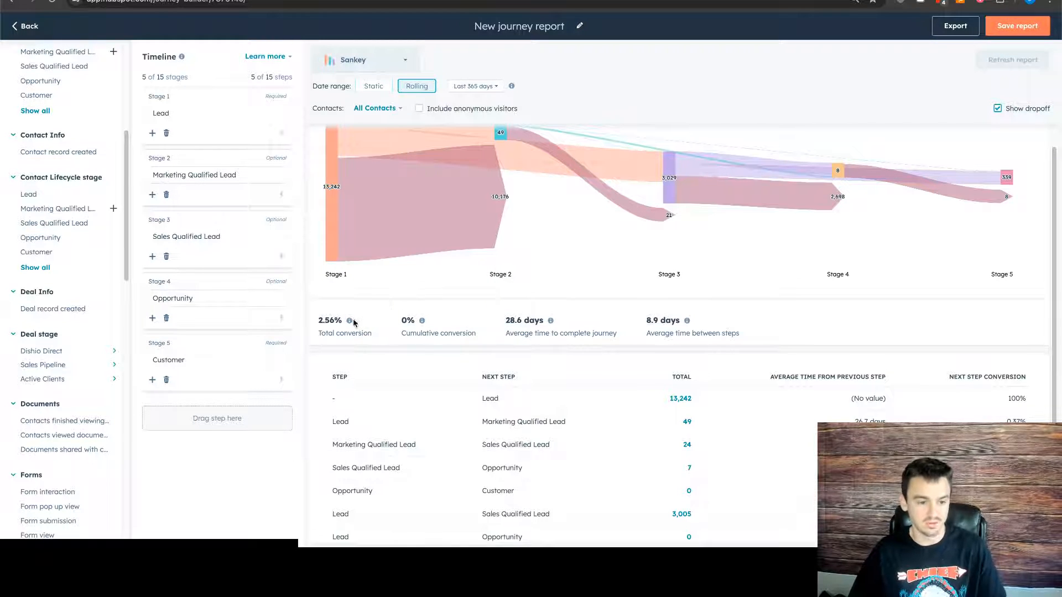
mouse_move(423, 322)
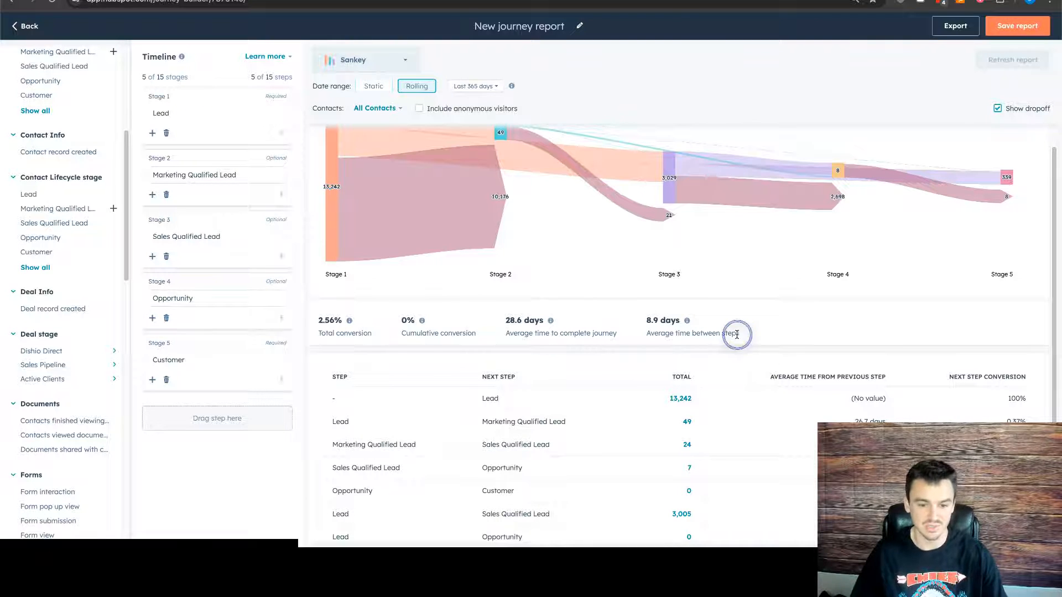
drag(503, 323, 548, 322)
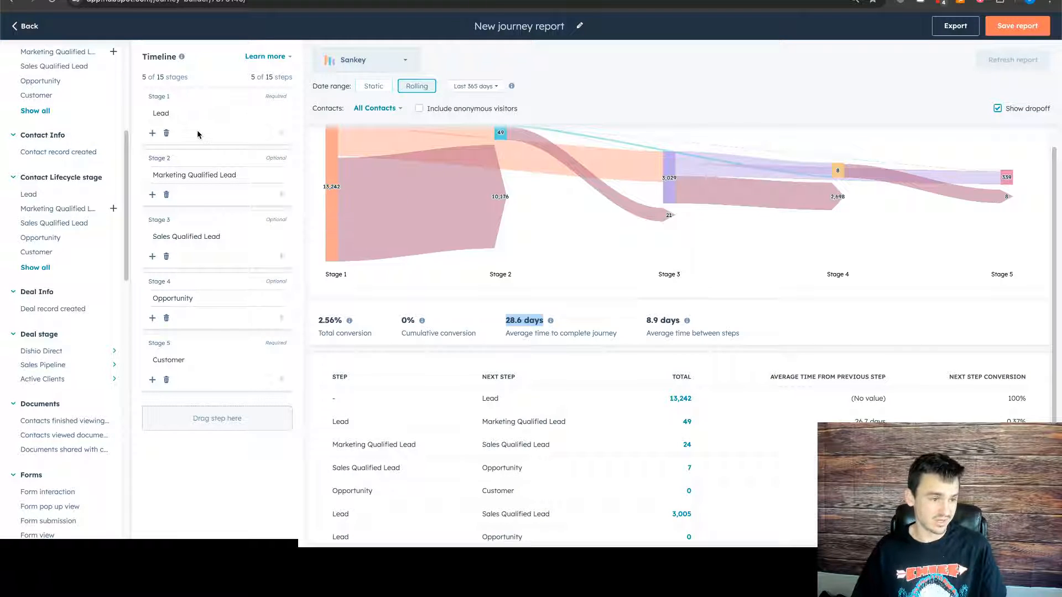
- Search the available steps for "page", add Pages visited as Stage 1 ahead of Lead, and refresh the report
scroll(52, 145, up, 6)
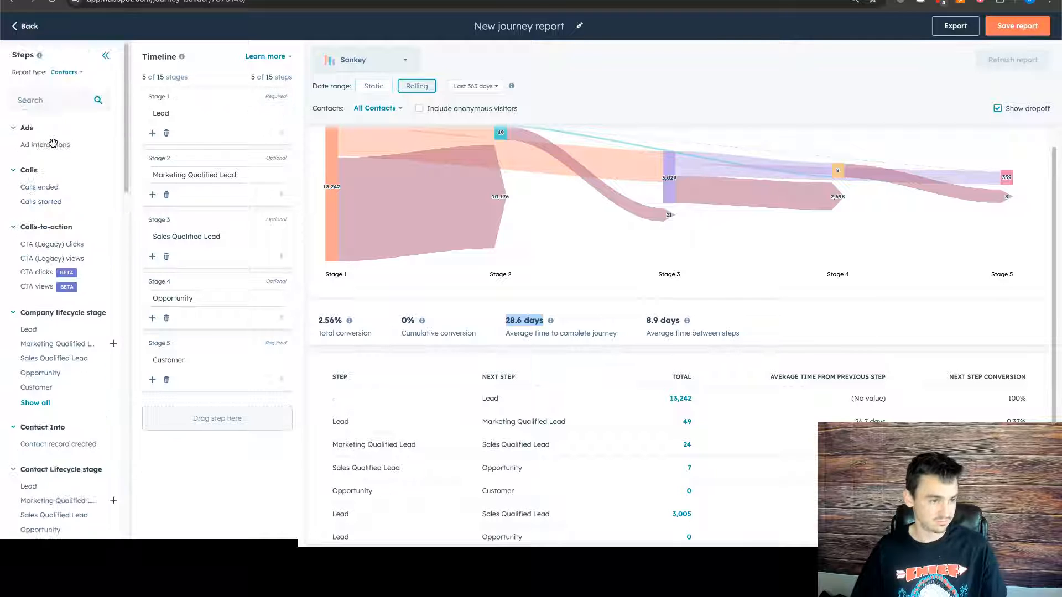
click(50, 103)
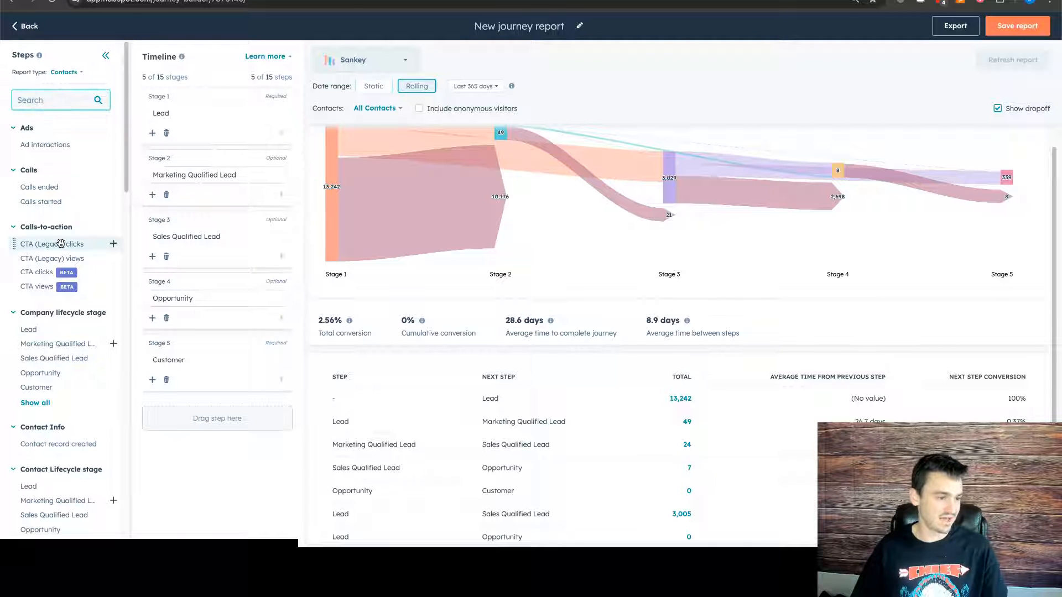
scroll(59, 131, down, 4)
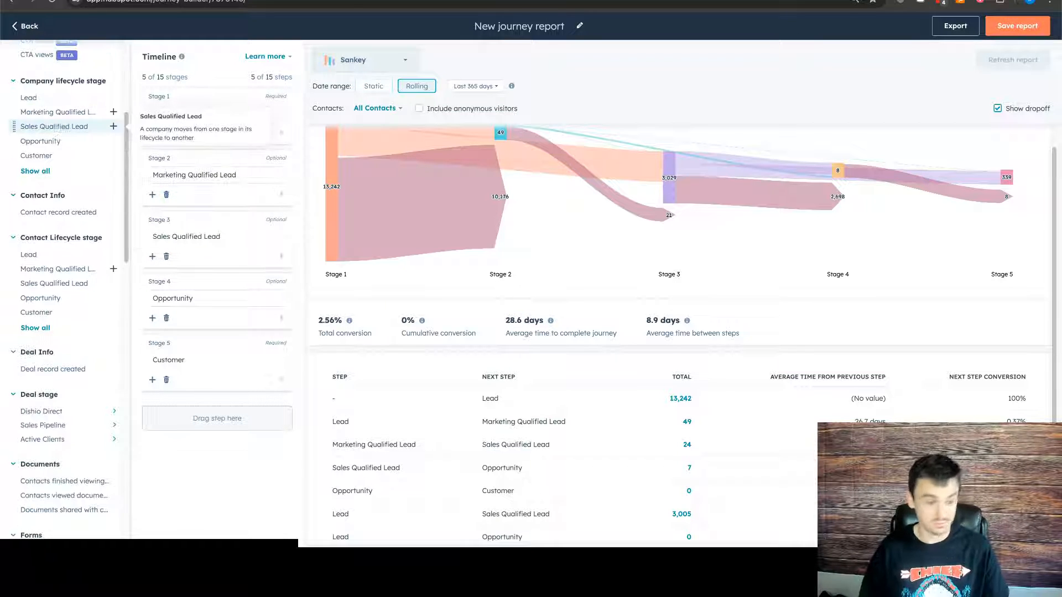
text(page)
drag(56, 149, 210, 92)
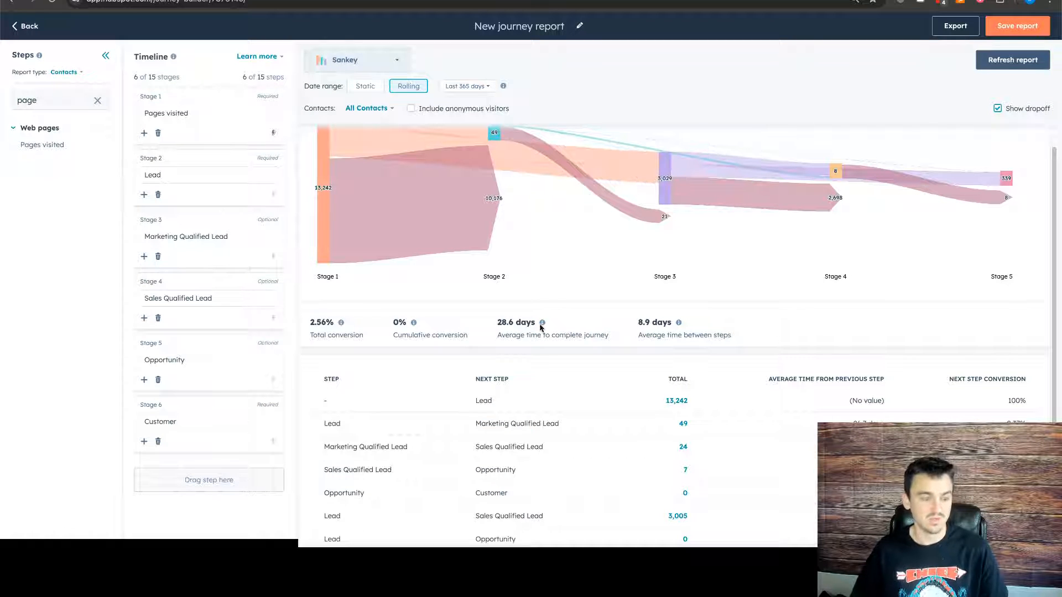
click(1010, 61)
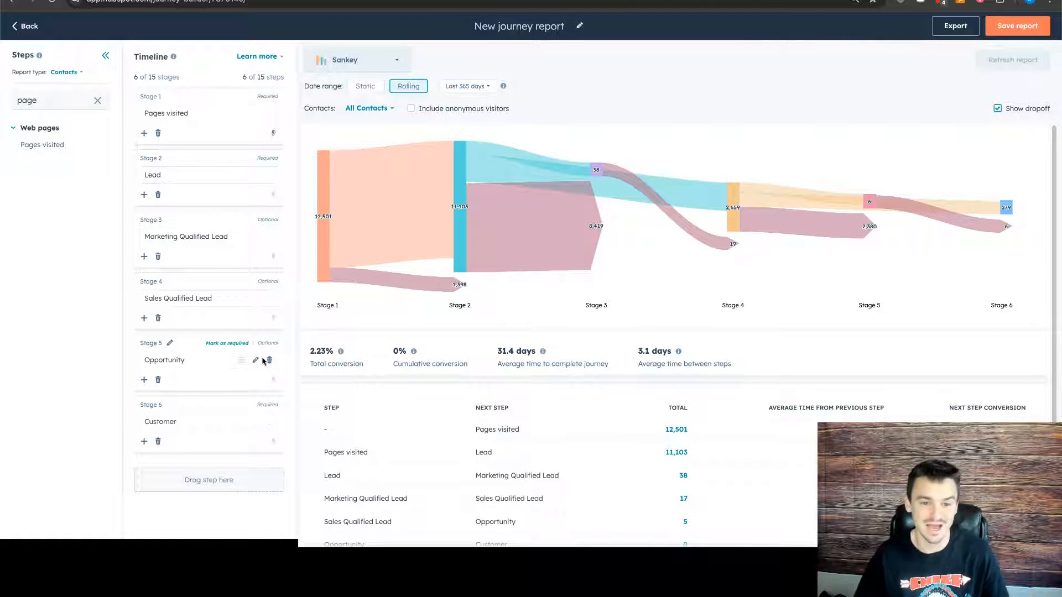
- Include anonymous visitors in the report, refresh it, and inspect the Pages visited and Lead stages in the chart
click(725, 97)
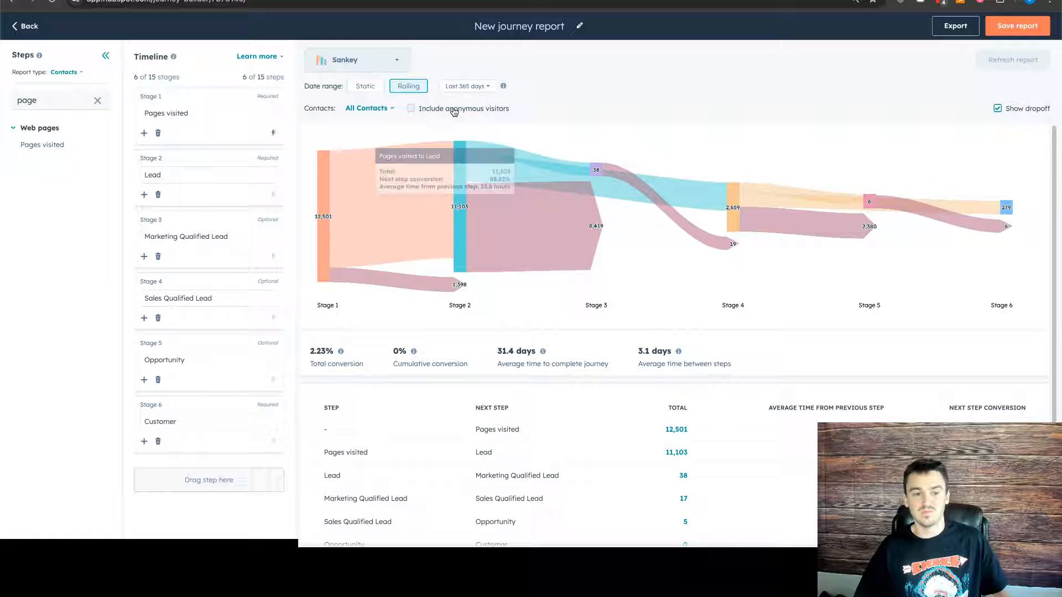
click(455, 110)
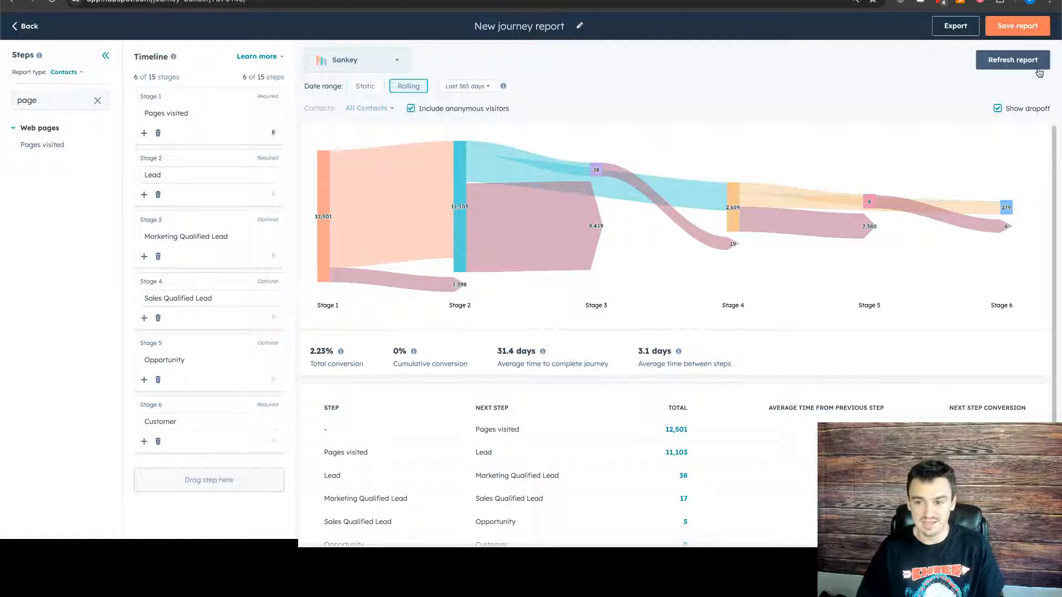
click(1012, 60)
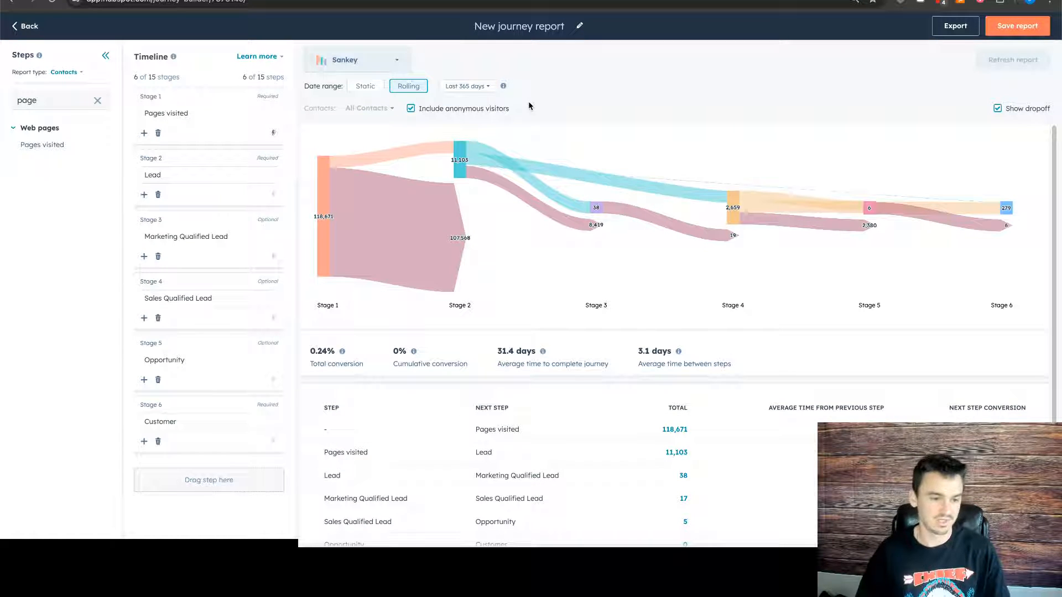
mouse_move(320, 200)
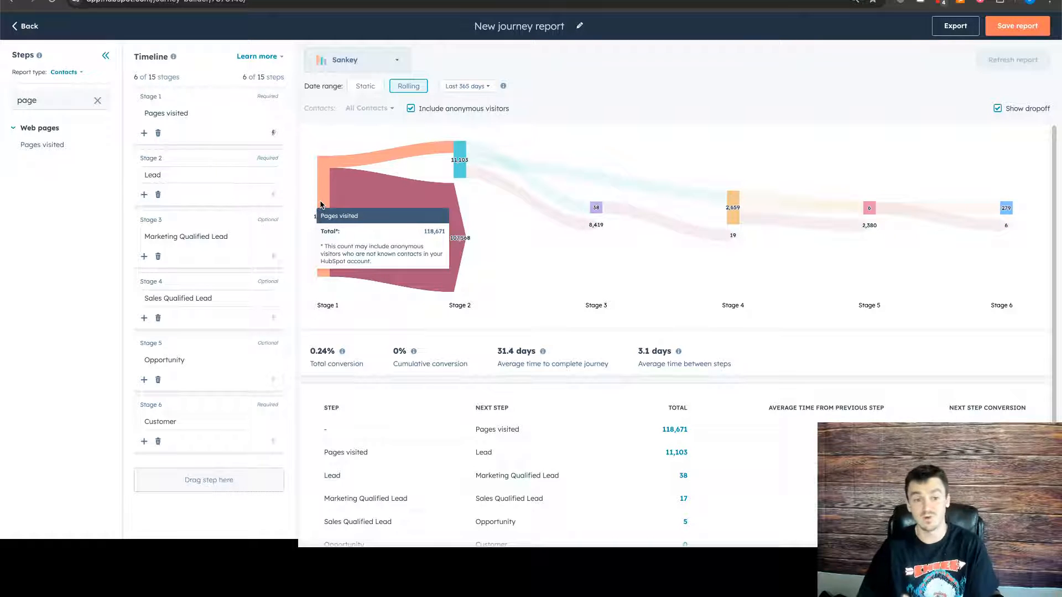
mouse_move(456, 160)
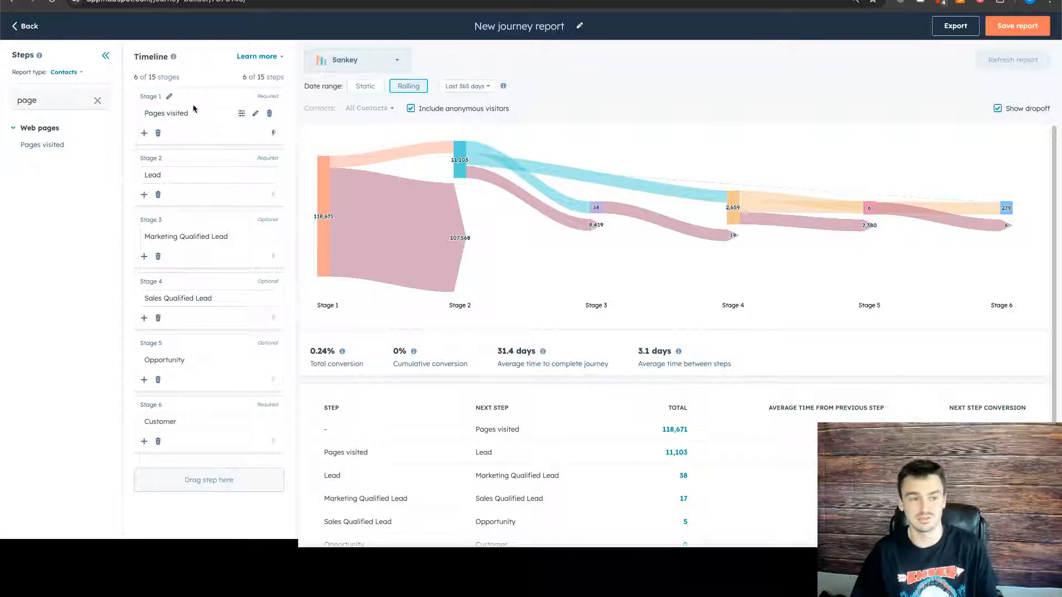
- Clear the step search and look through the available step categories, including ads, forms, marketing email, payments and sequences
click(92, 103)
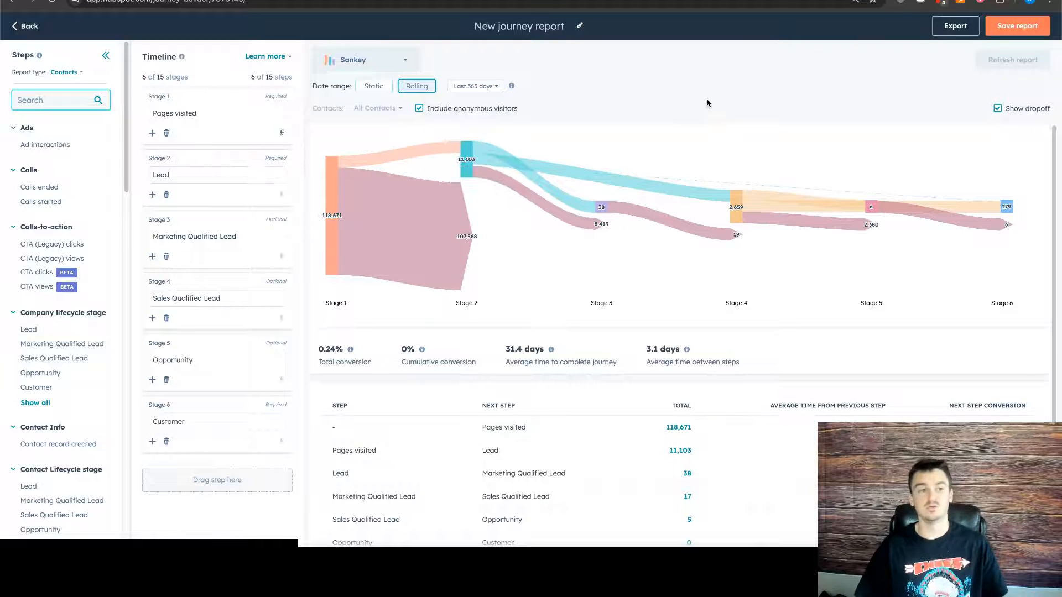
mouse_move(89, 142)
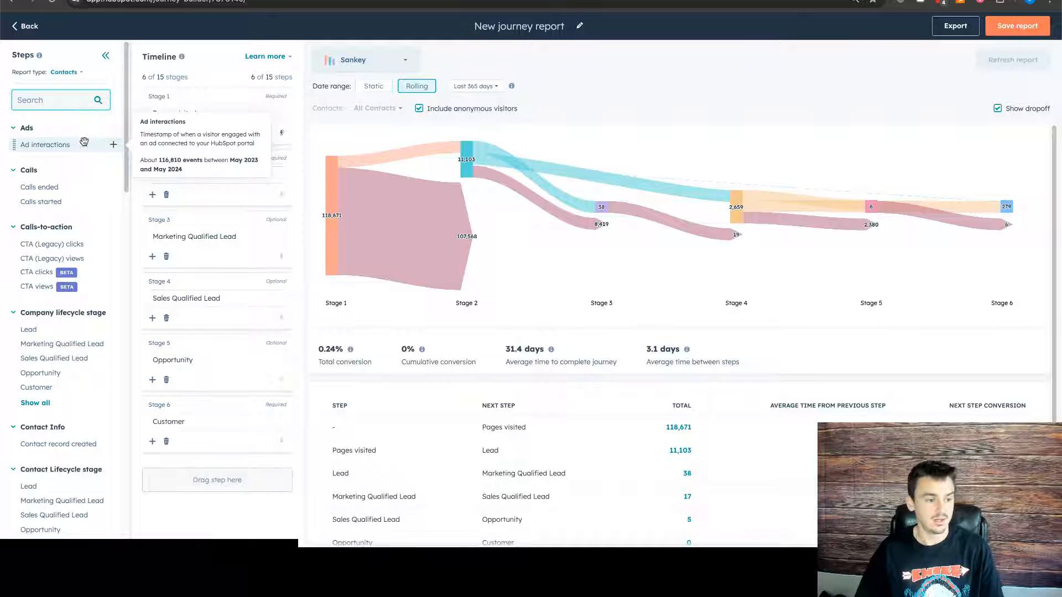
scroll(77, 310, down, 4)
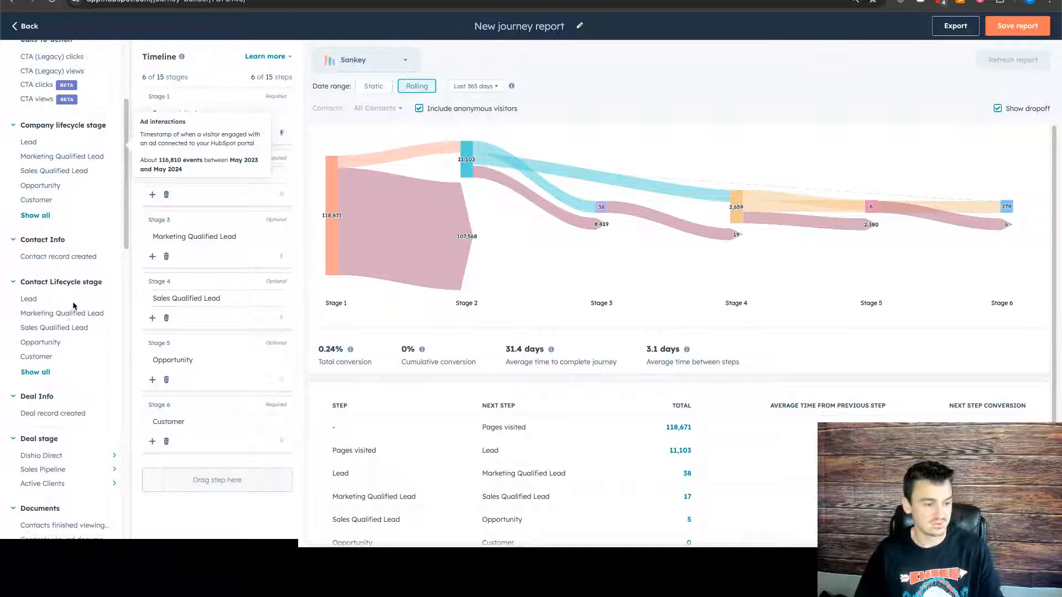
scroll(73, 305, down, 5)
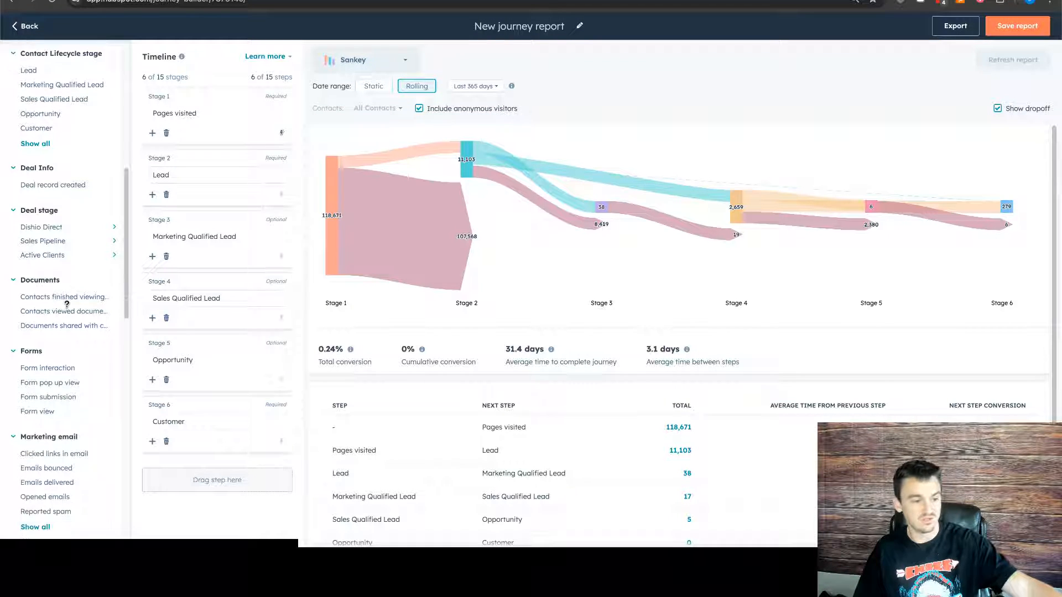
scroll(66, 304, down, 3)
mouse_move(88, 260)
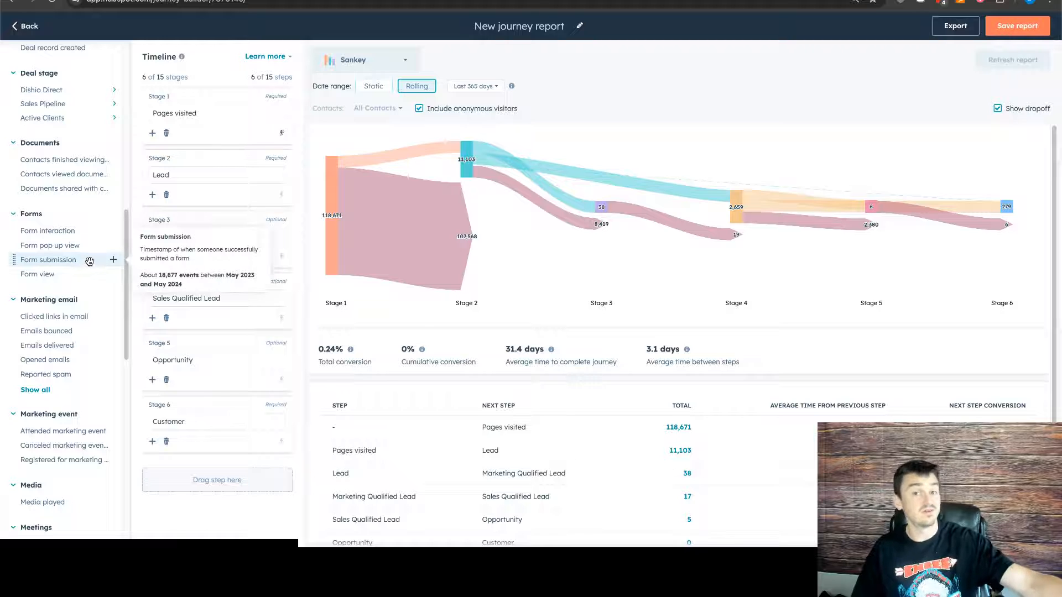
mouse_move(73, 231)
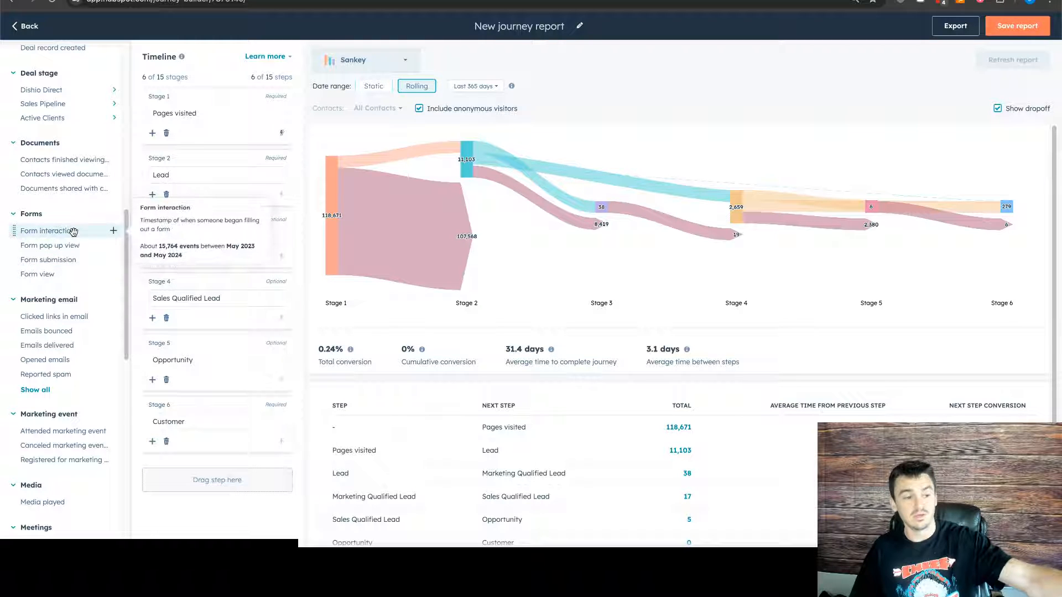
scroll(82, 251, down, 1)
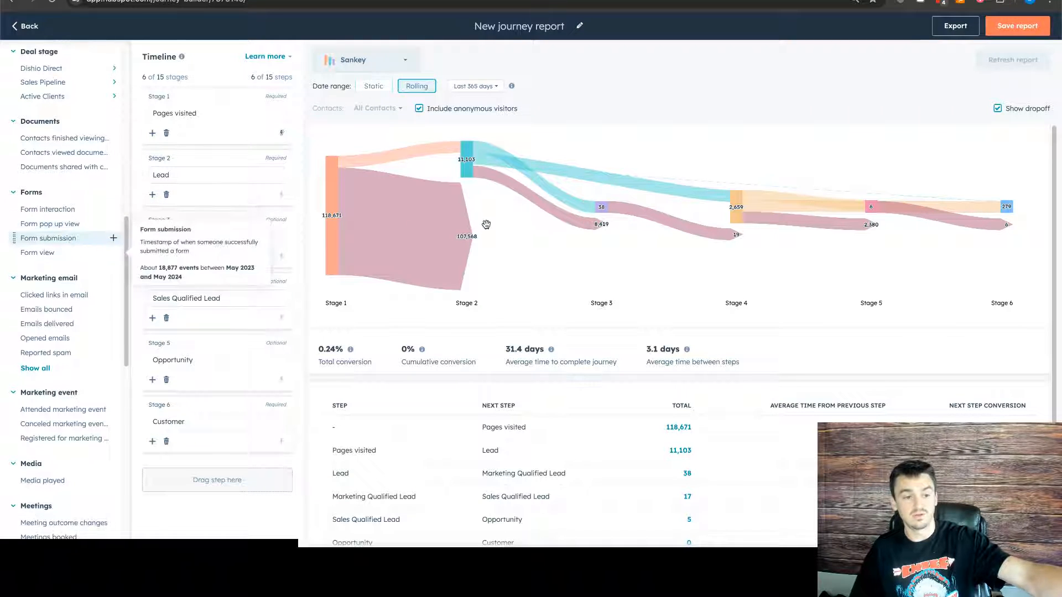
mouse_move(528, 221)
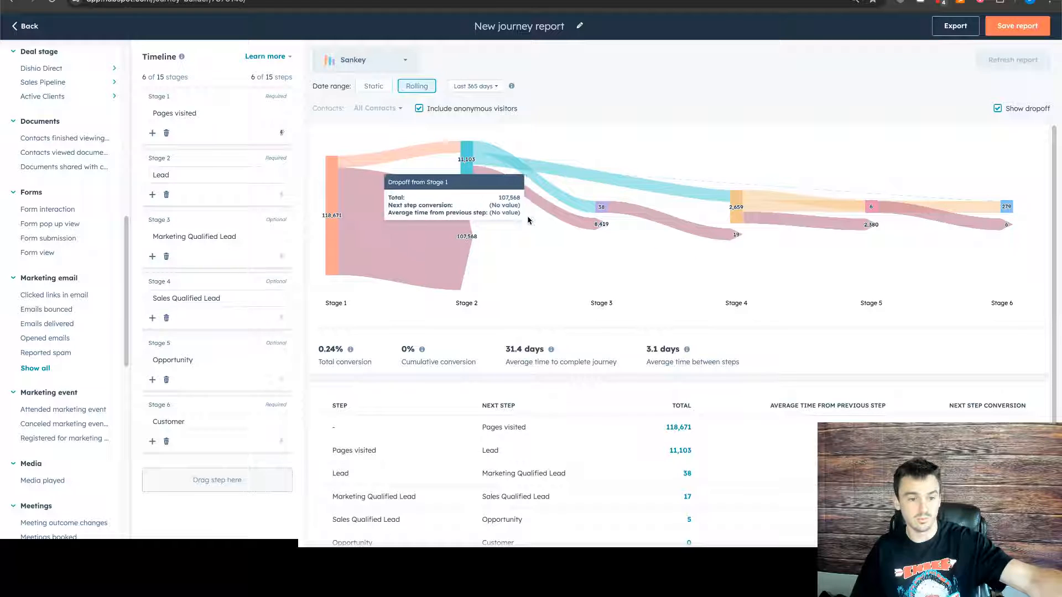
scroll(46, 283, down, 1)
scroll(45, 282, down, 3)
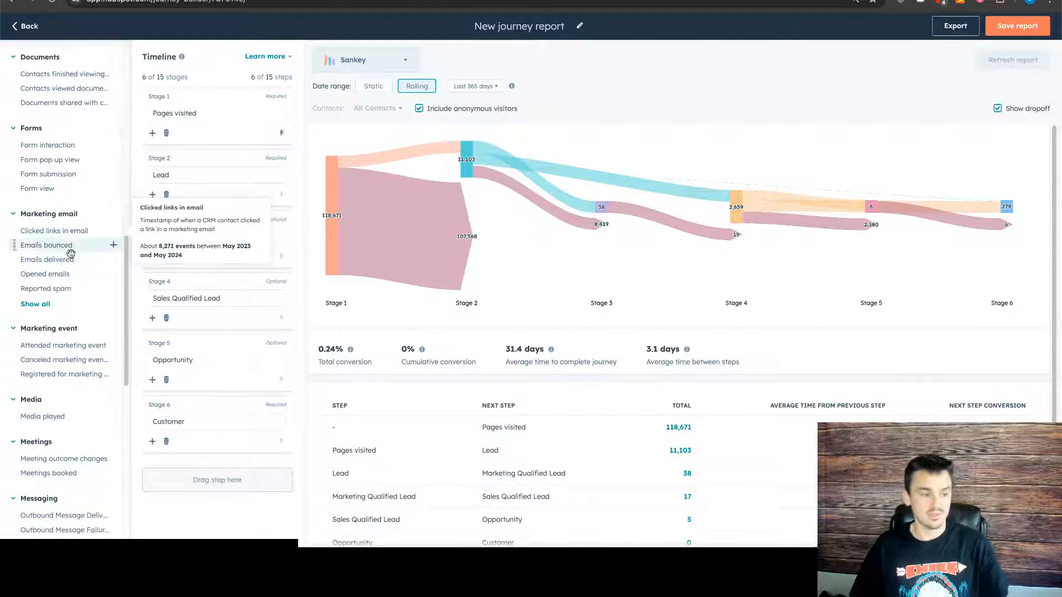
scroll(70, 256, down, 5)
scroll(61, 278, down, 2)
scroll(62, 278, down, 5)
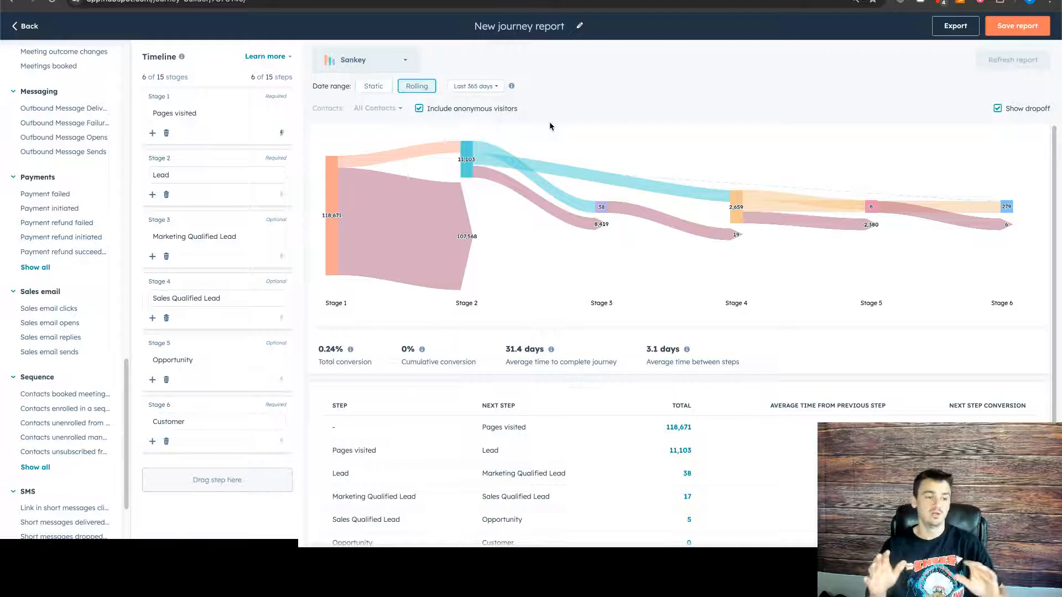
scroll(87, 232, down, 1)
scroll(83, 232, up, 15)
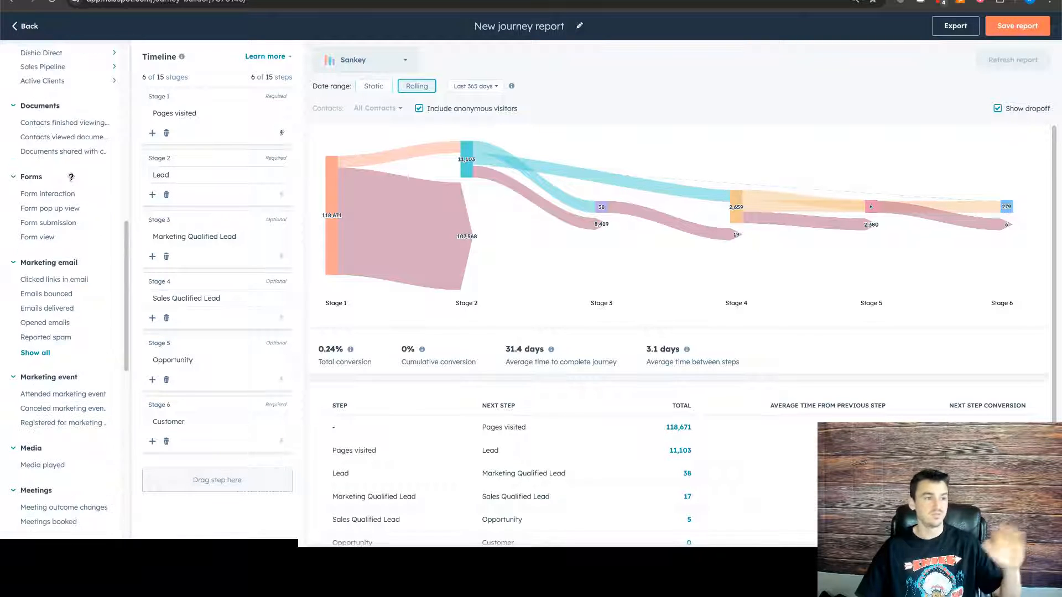
scroll(63, 138, up, 5)
scroll(62, 138, down, 1)
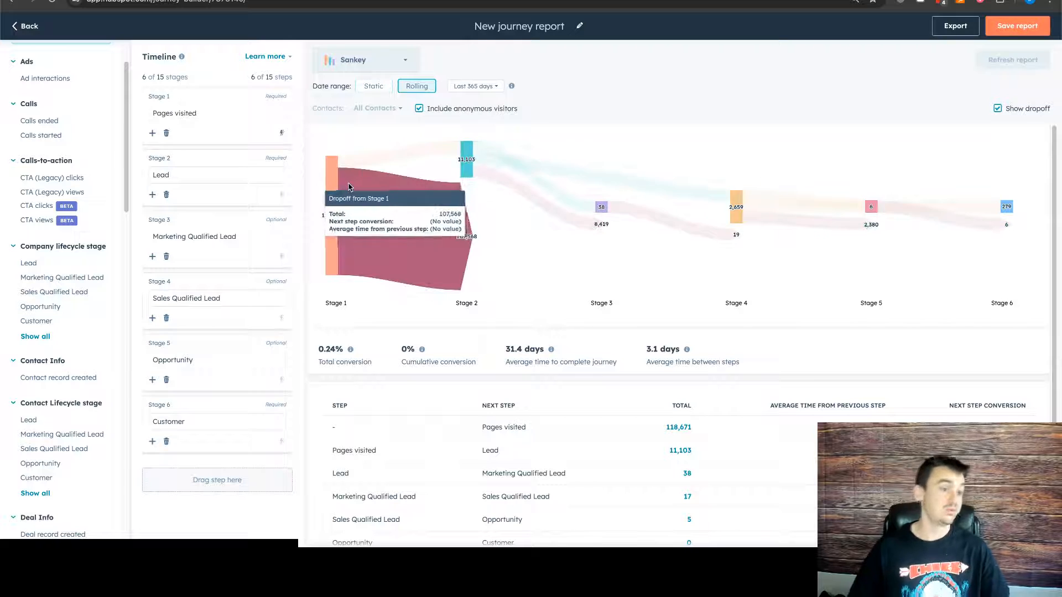
- Rename the Pages visited step as "Pages visited filtered on Pricing"
mouse_move(358, 164)
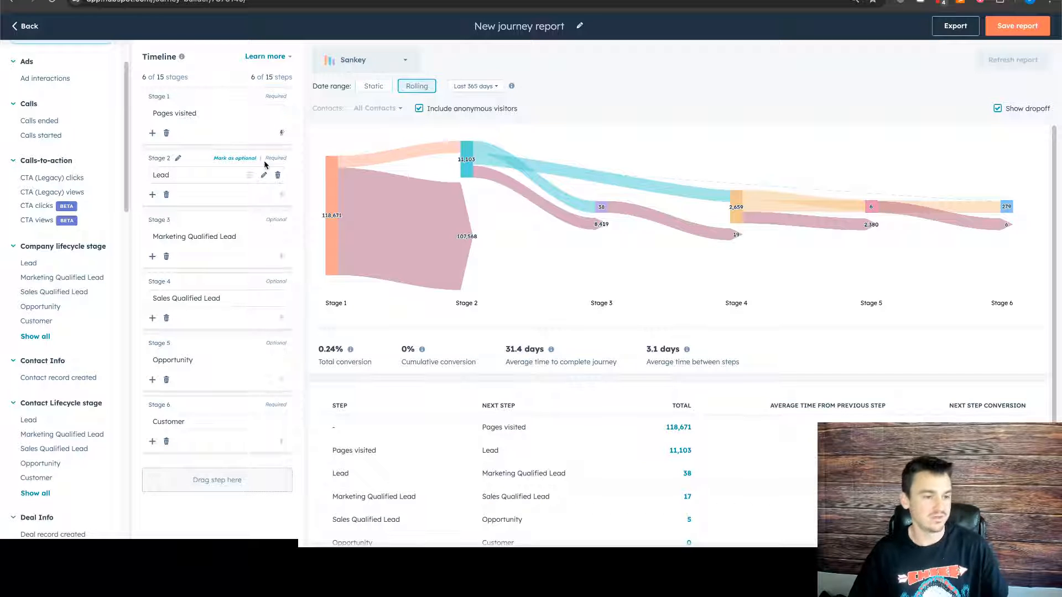
click(264, 113)
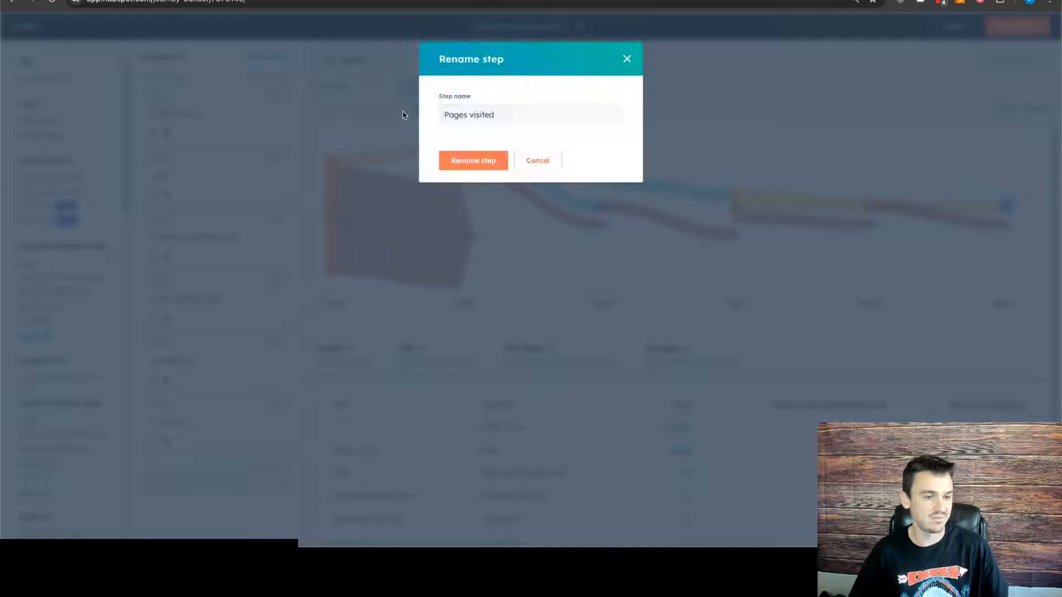
click(551, 162)
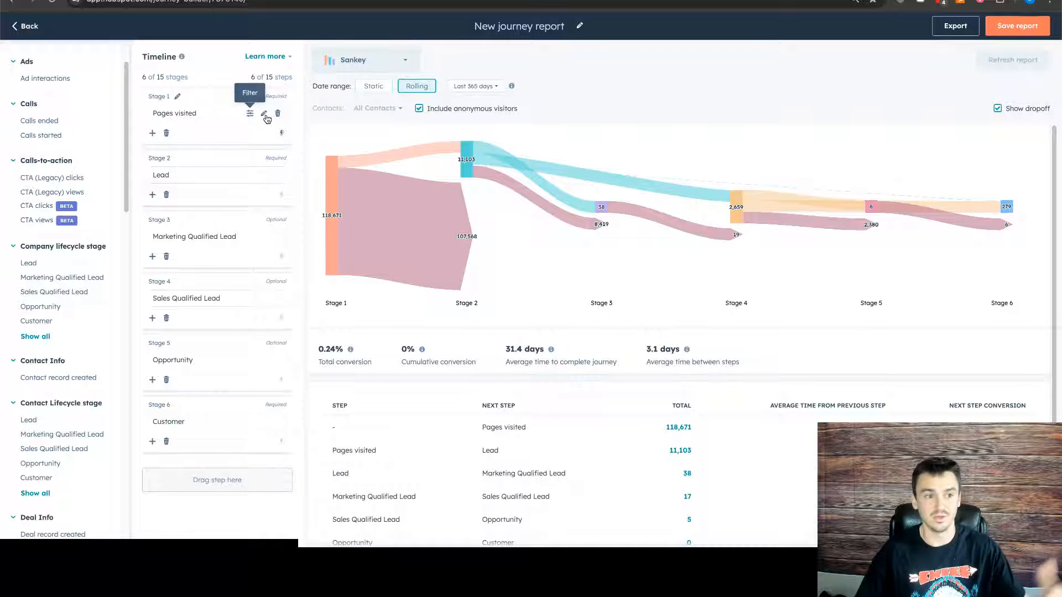
click(266, 115)
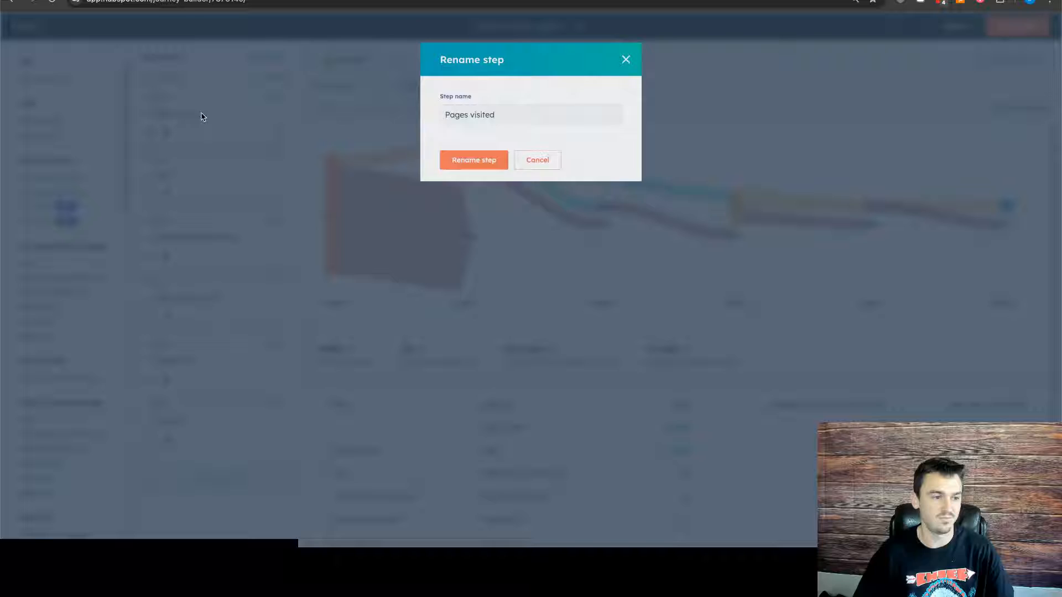
click(527, 120)
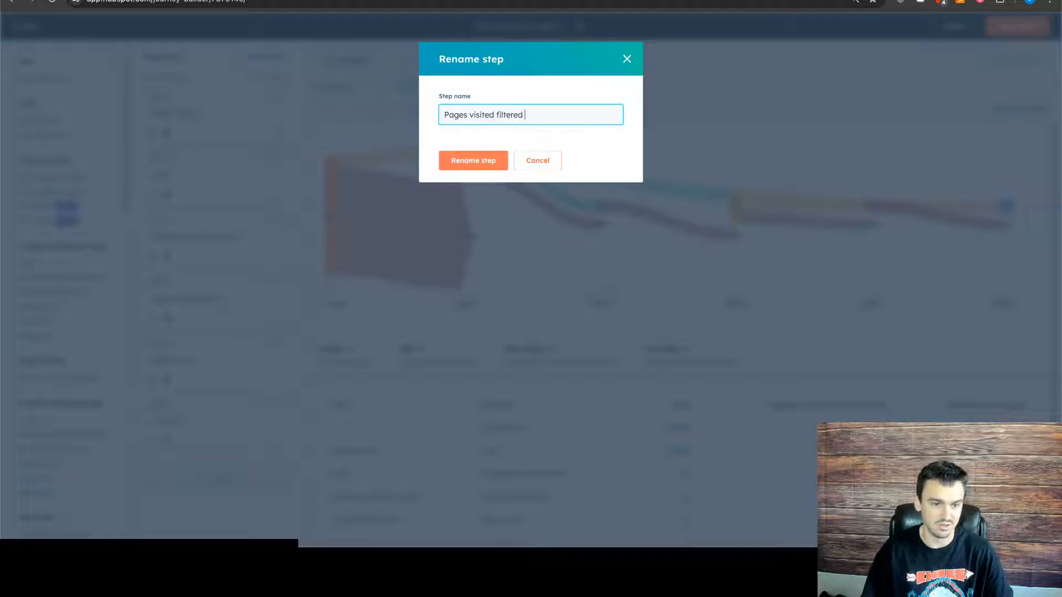
click(474, 160)
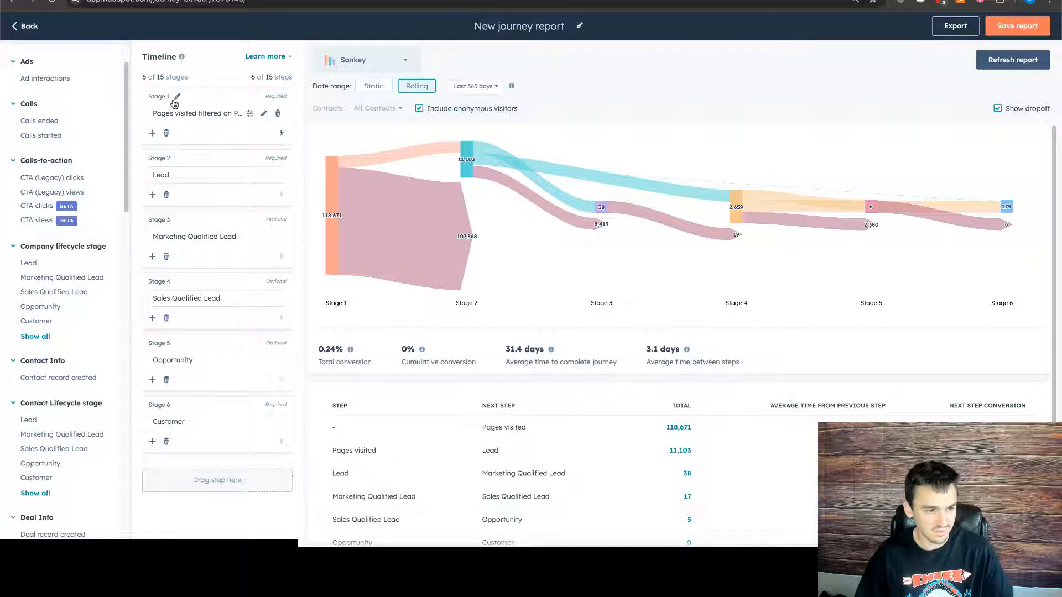
scroll(399, 243, down, 1)
scroll(399, 381, down, 2)
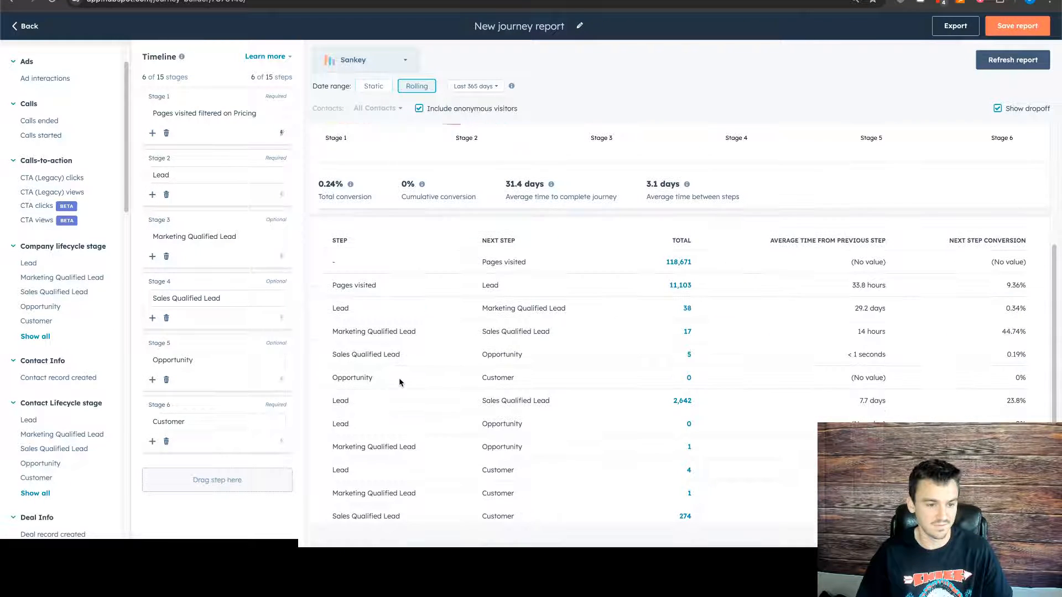
scroll(399, 382, up, 3)
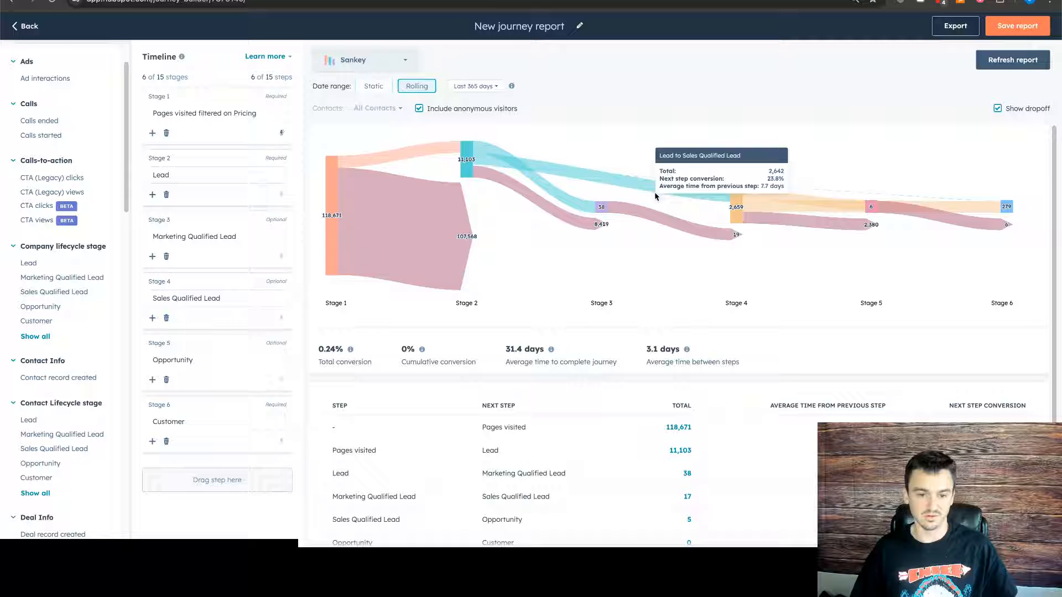
click(178, 98)
click(530, 116)
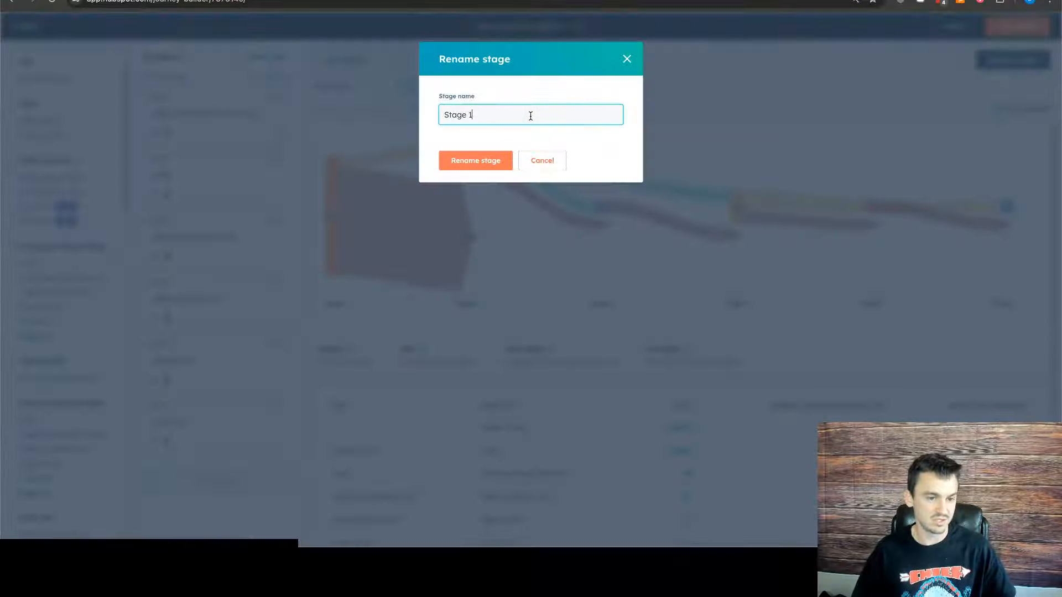
click(627, 58)
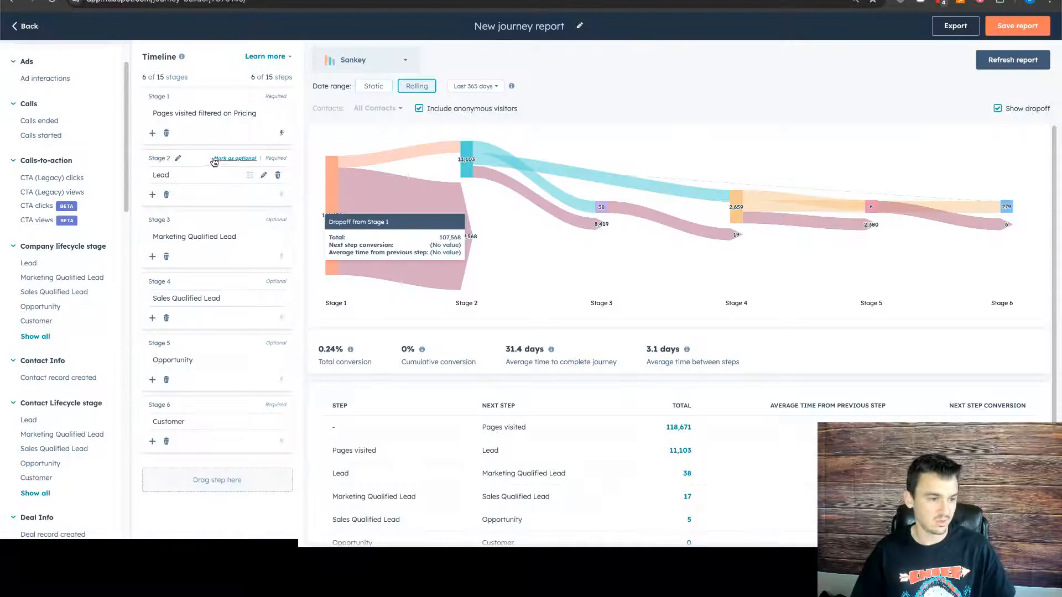
- Rename Stage 1 as "Pricing Page Views" and refresh the report to review its chart and step table
click(178, 98)
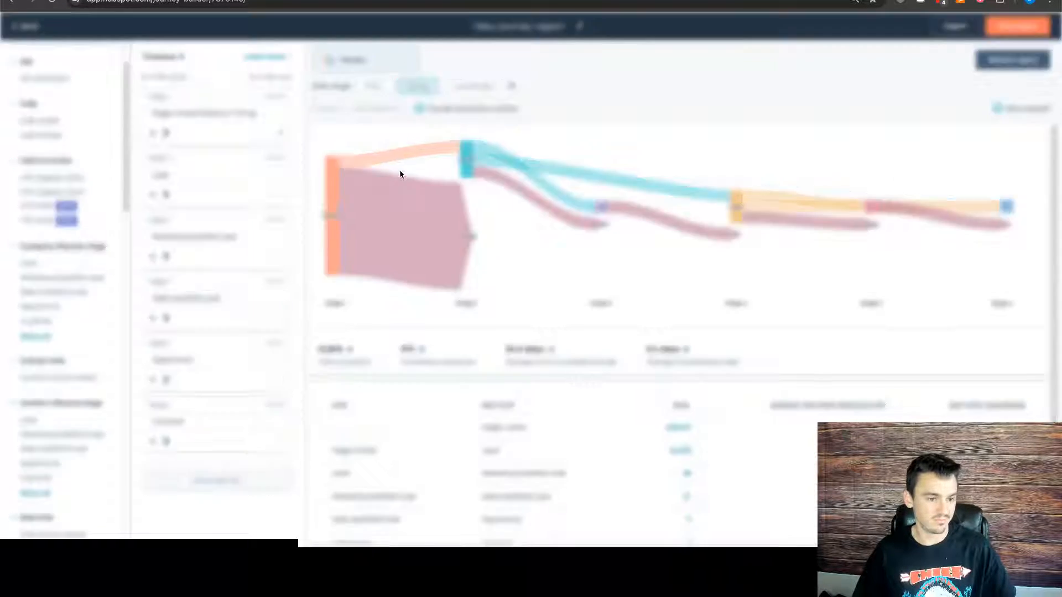
click(490, 115)
key(ctrl+a)
text(Pricing Page View)
click(474, 160)
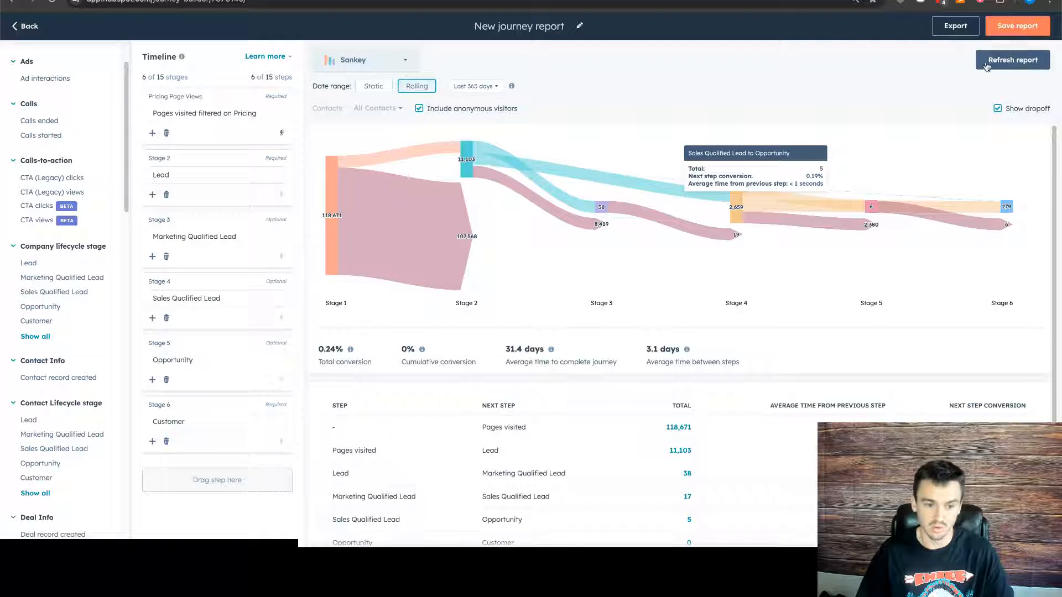
click(1012, 60)
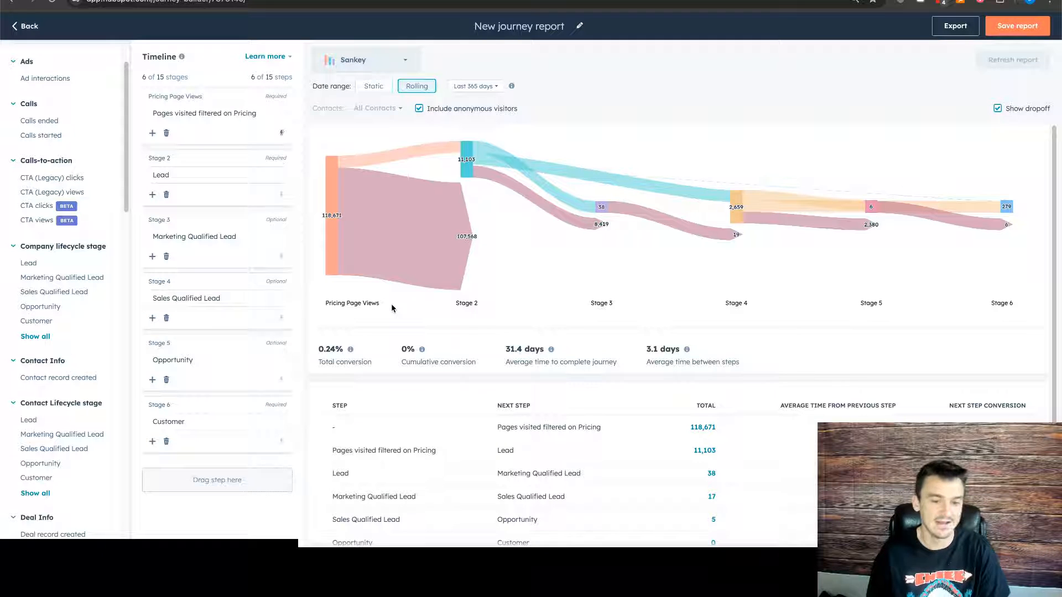
mouse_move(329, 149)
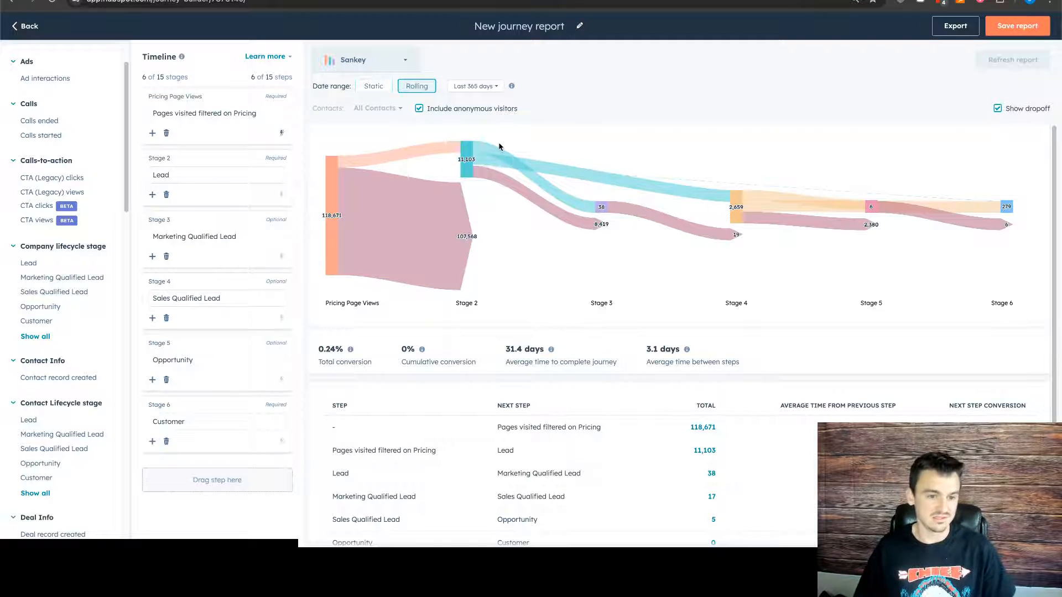
mouse_move(494, 155)
scroll(352, 254, down, 3)
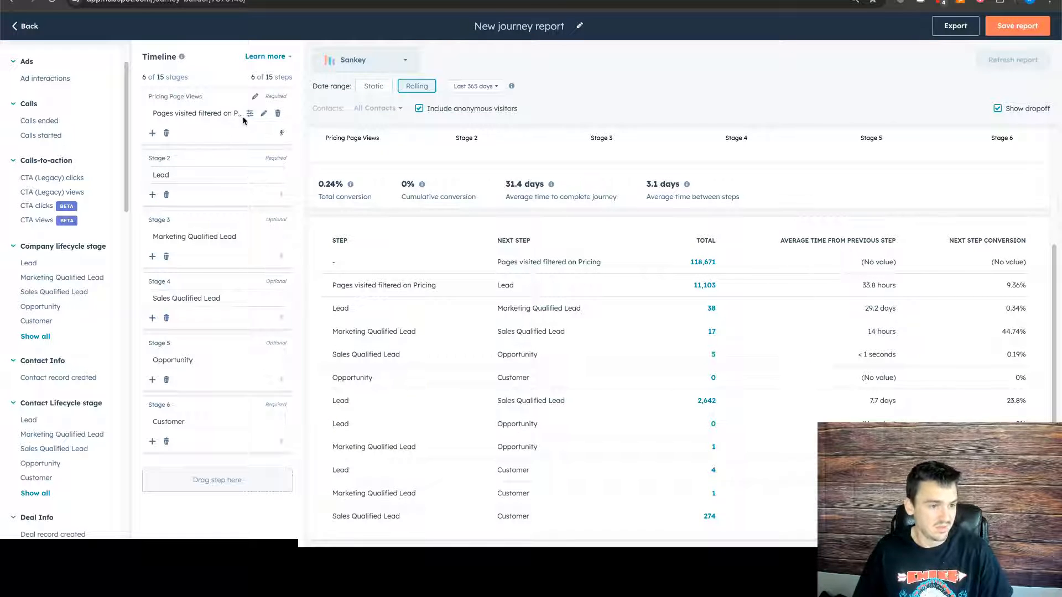
- Add Form submission as Stage 2, between the Pricing Page Views stage and Lead, and dismiss the open step filter
click(249, 116)
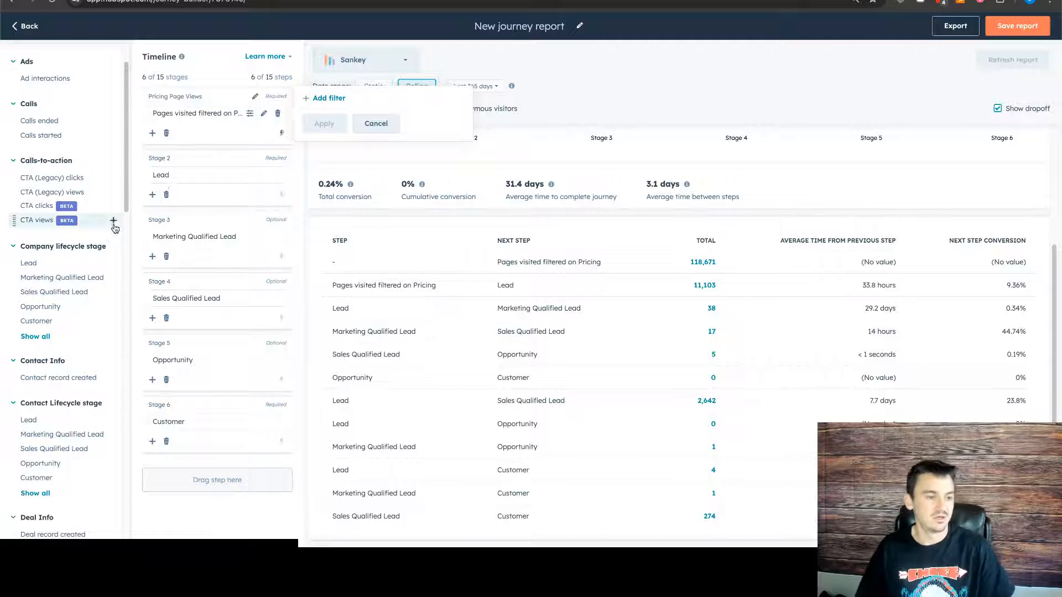
scroll(114, 227, down, 3)
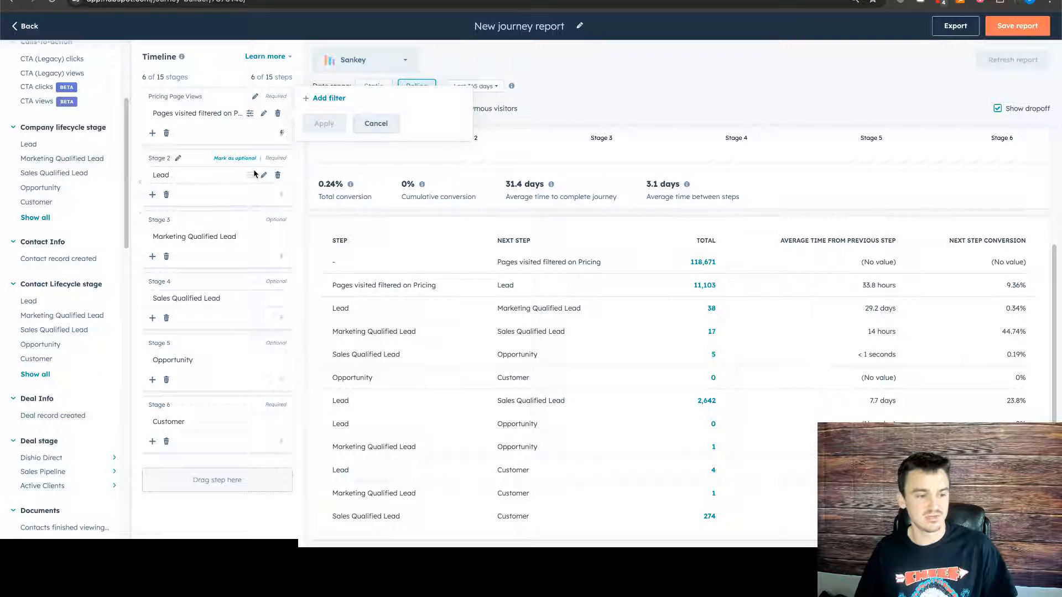
scroll(77, 196, down, 8)
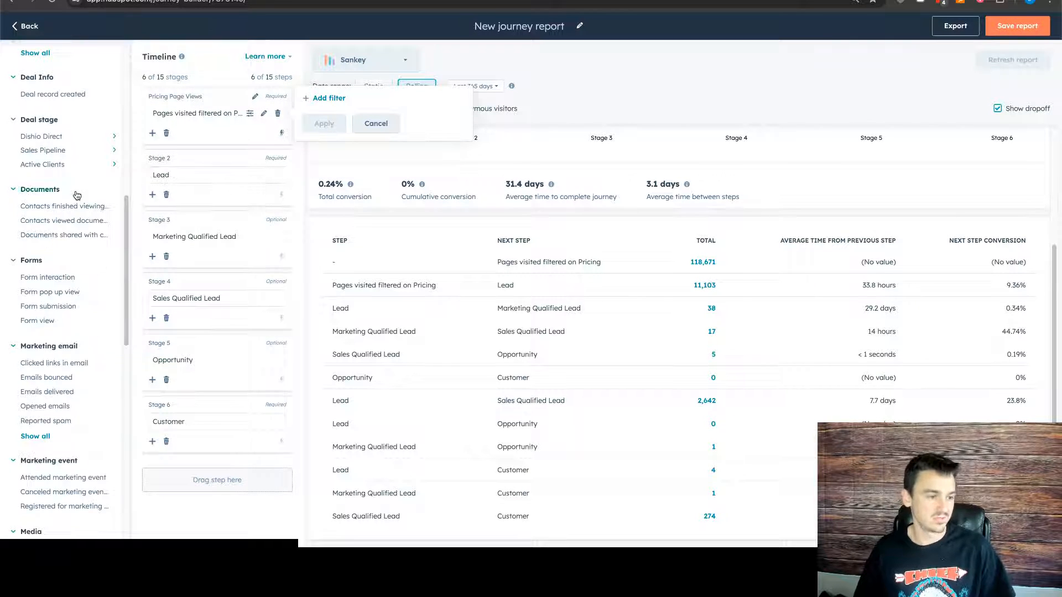
scroll(70, 243, down, 1)
mouse_move(68, 277)
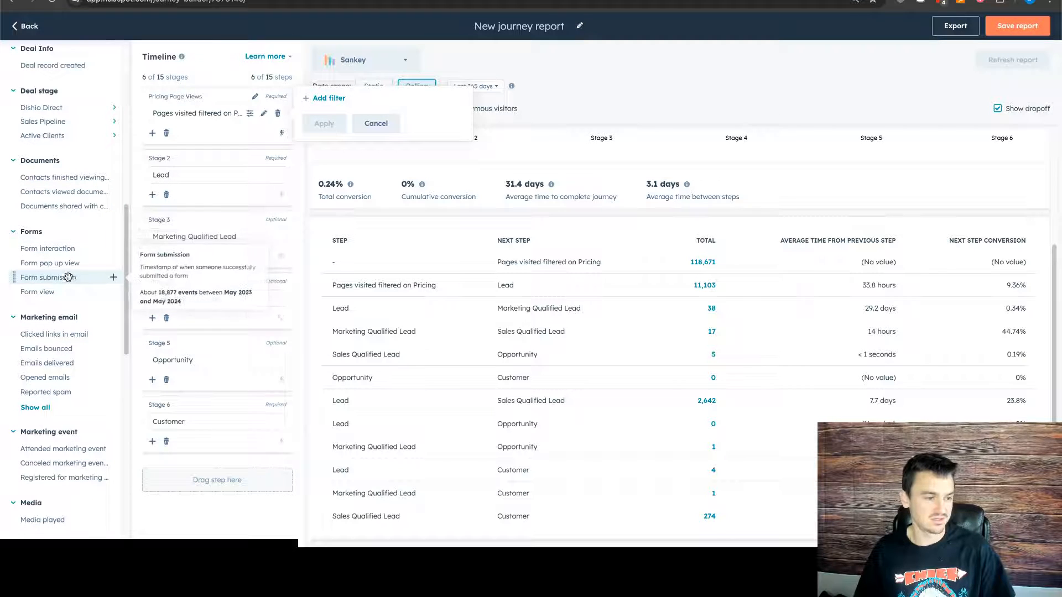
drag(68, 277, 227, 151)
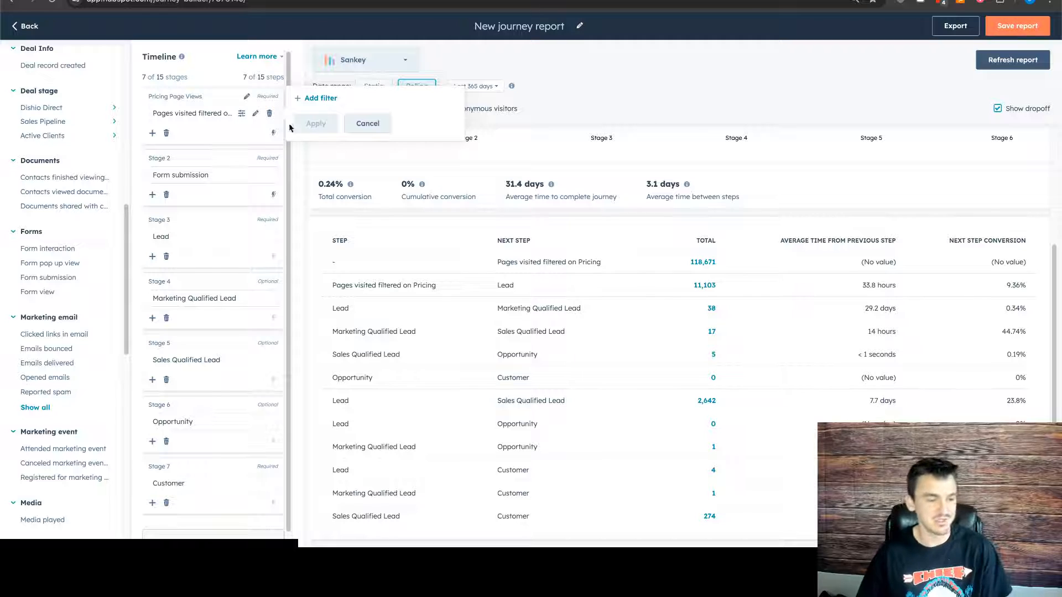
click(378, 126)
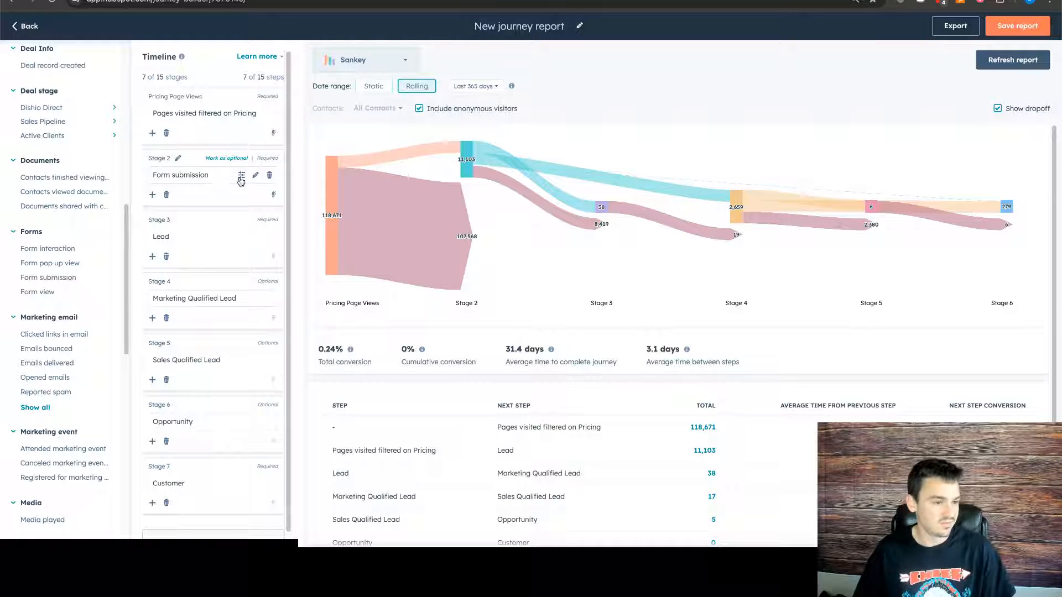
- Examine the event properties available for filtering the Form submission step, and look through the step categories down to Custom Events
click(242, 175)
click(321, 160)
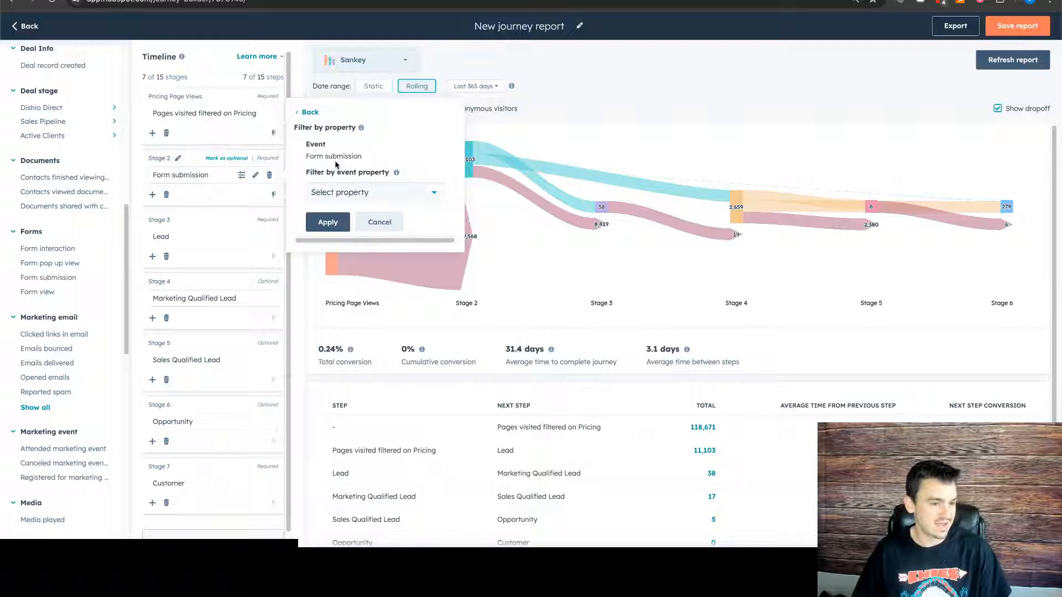
click(362, 194)
scroll(382, 274, down, 3)
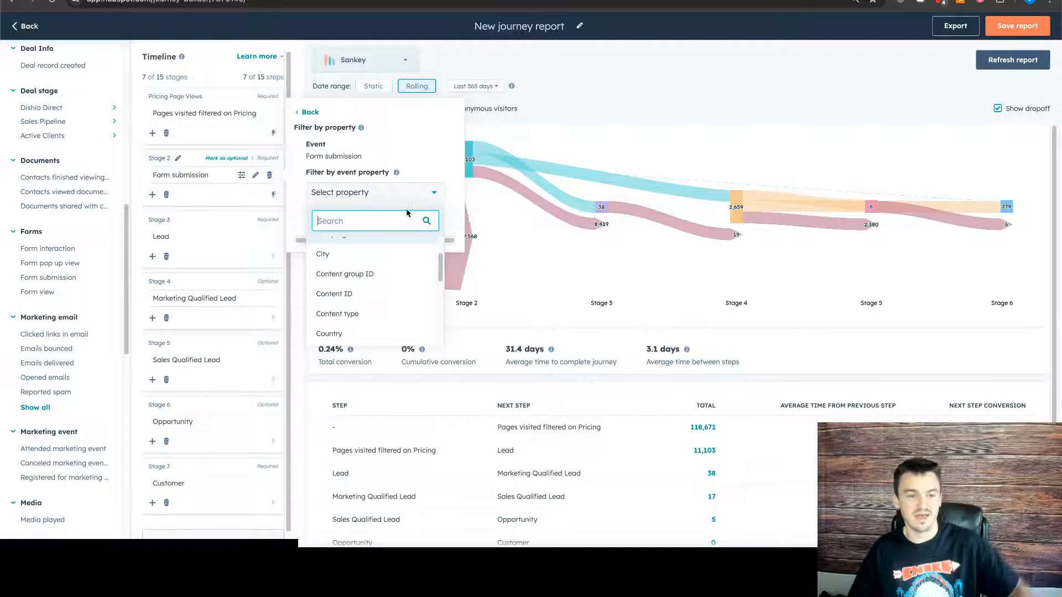
scroll(382, 297, down, 2)
scroll(77, 310, down, 6)
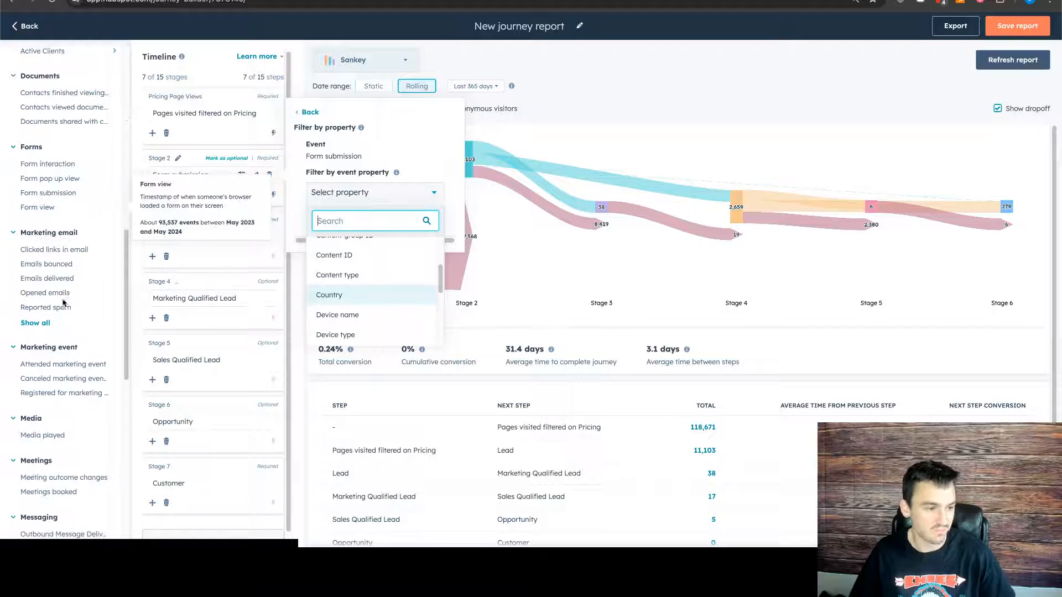
scroll(77, 310, down, 5)
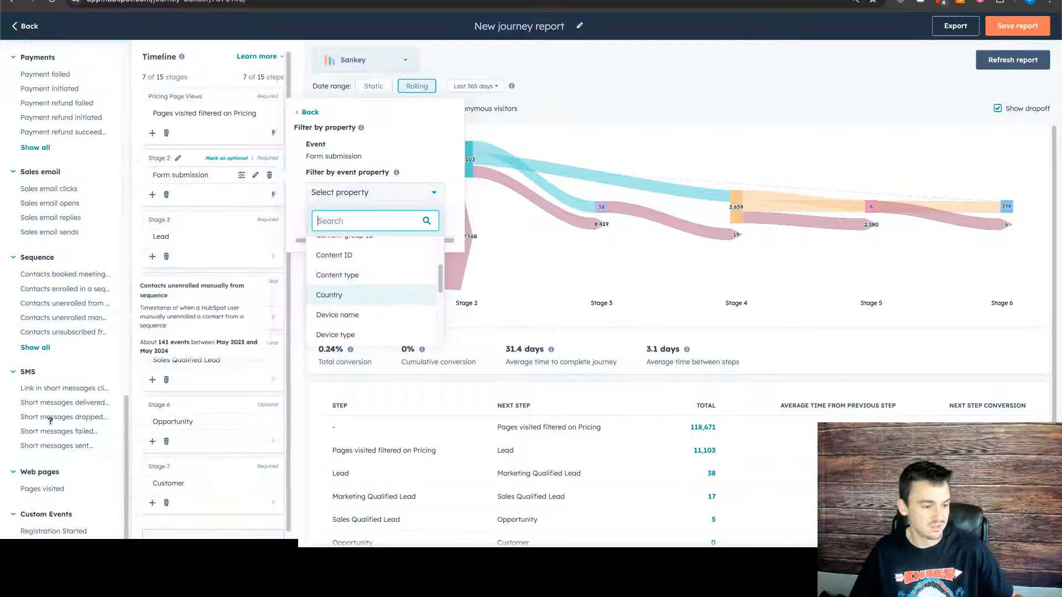
mouse_move(56, 531)
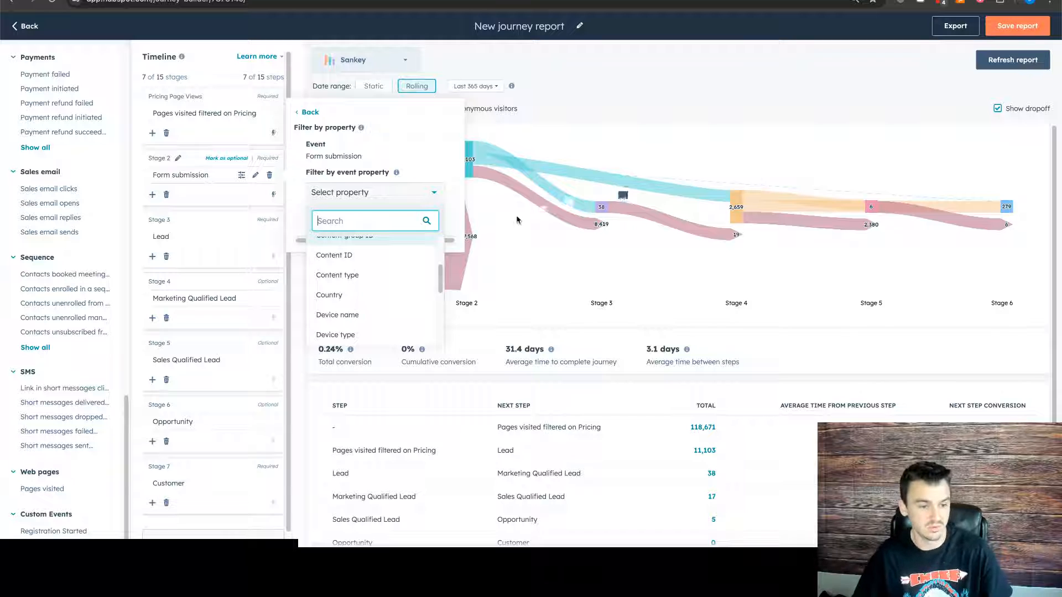
scroll(367, 301, down, 5)
scroll(368, 298, up, 3)
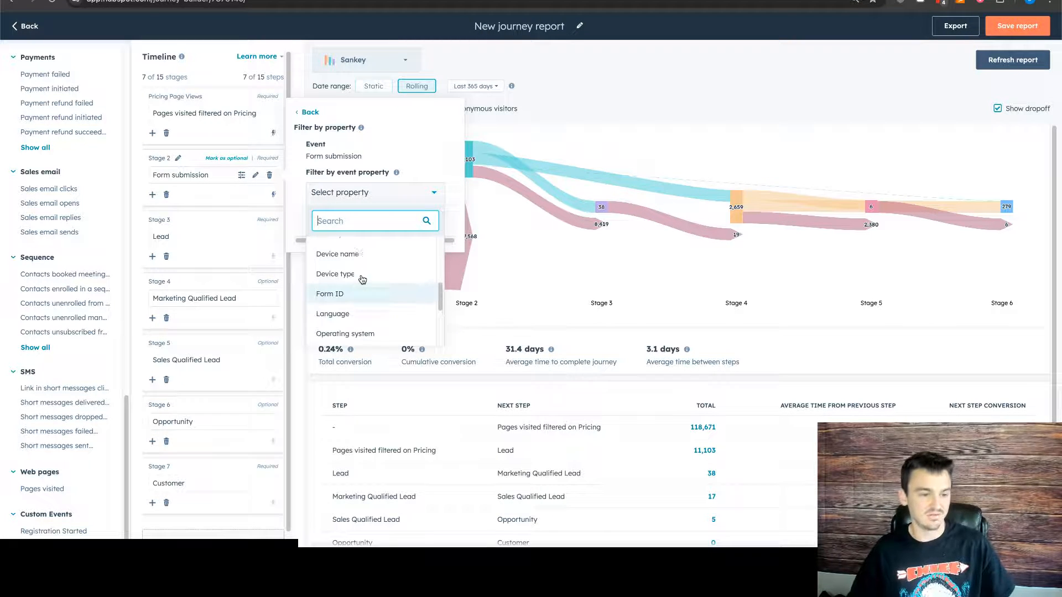
scroll(364, 276, up, 1)
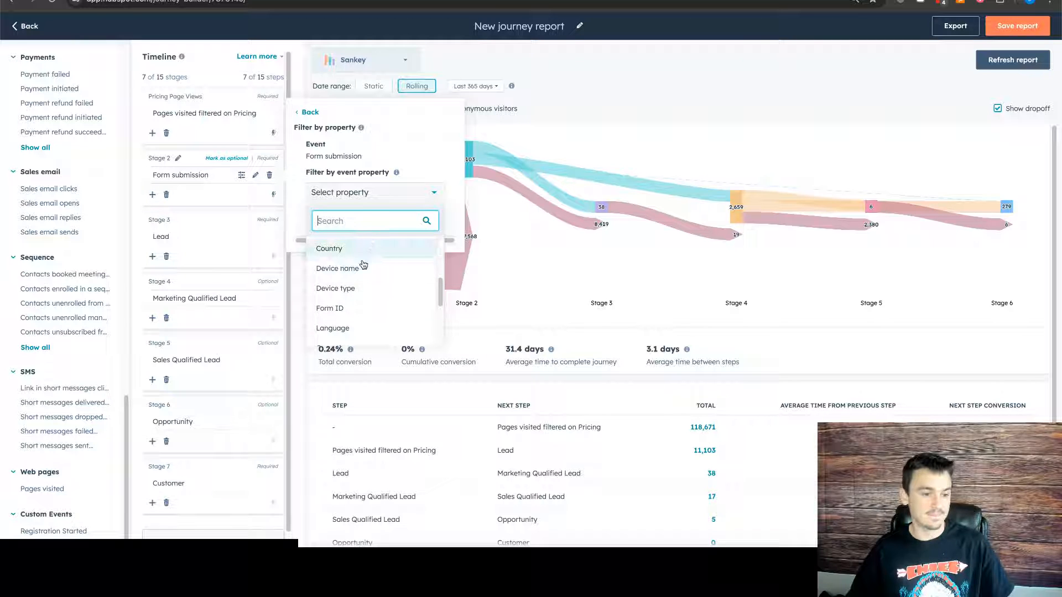
scroll(359, 276, up, 1)
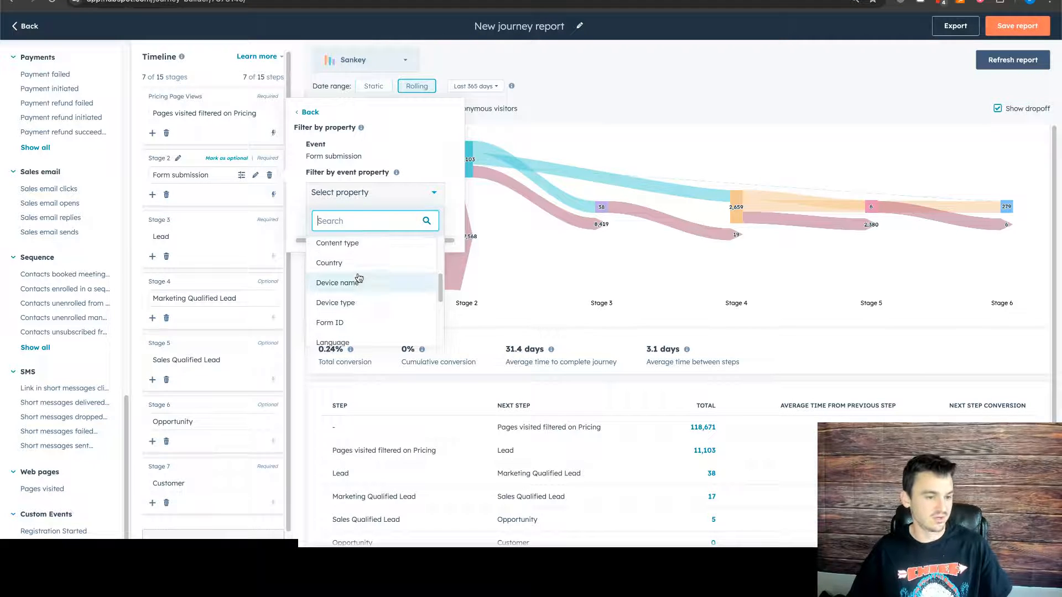
- Delete the Pricing Page Views stage and add a fresh Pages visited step, found by searching "page", as Stage 1 ahead of Form submission
click(166, 133)
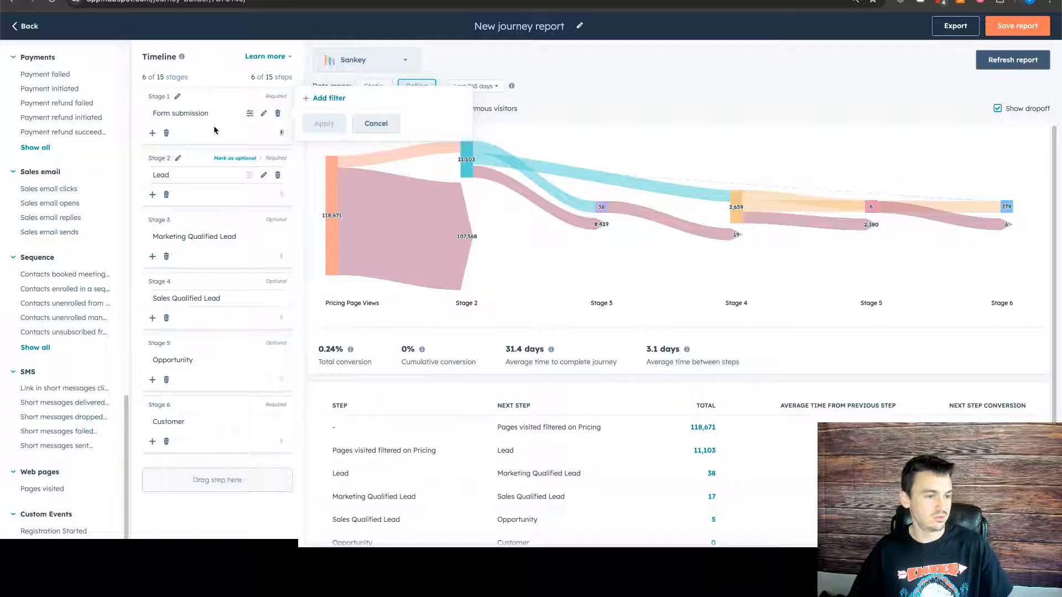
click(376, 123)
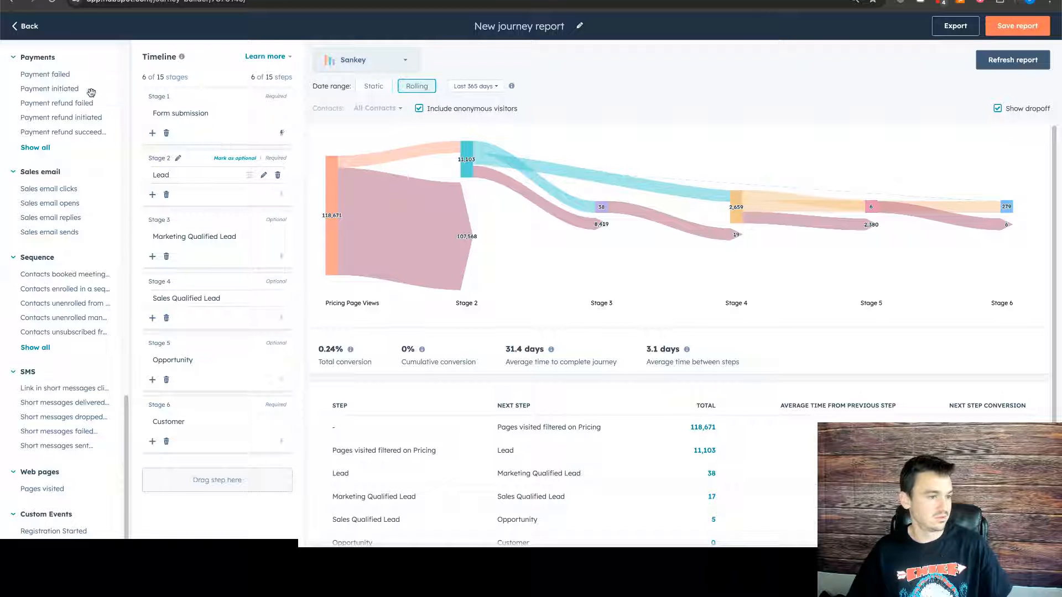
scroll(51, 125, up, 5)
scroll(56, 130, up, 10)
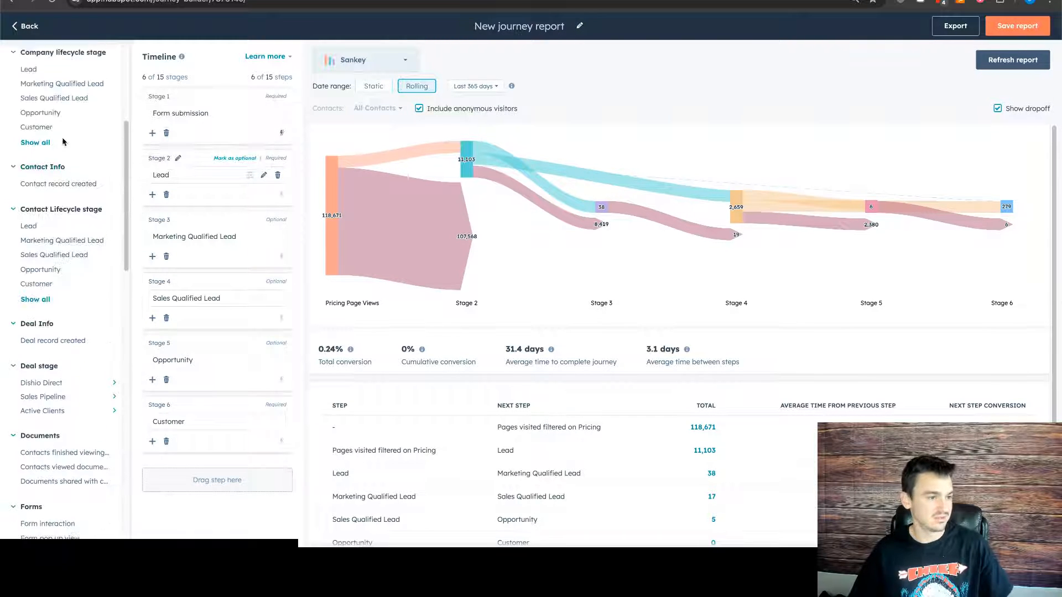
click(62, 100)
text(page)
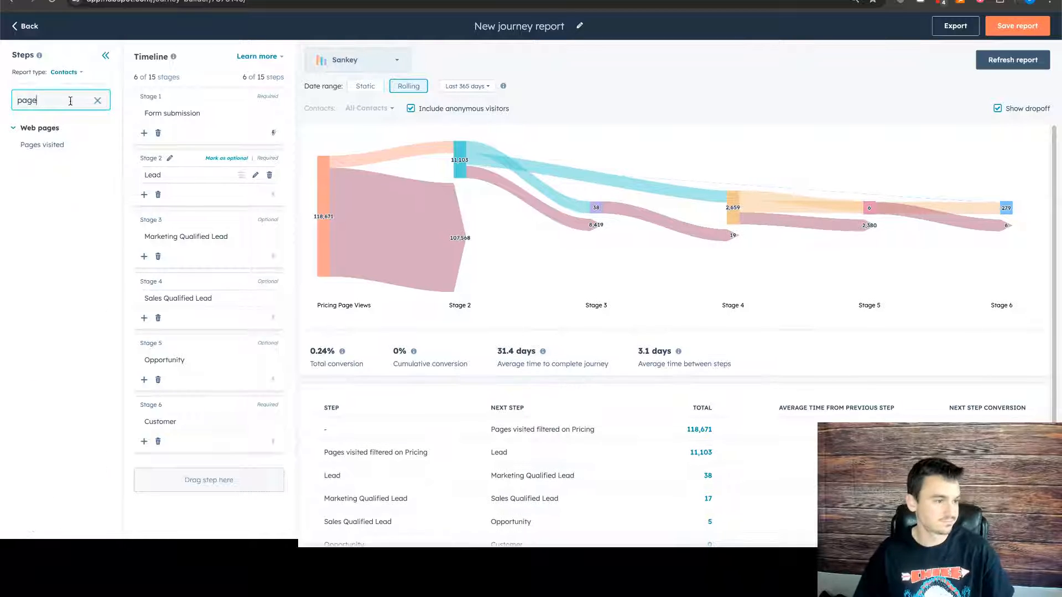
drag(44, 144, 220, 103)
- Filter the Stage 1 Pages visited step to pages whose URL contains any of "pricing"
click(234, 115)
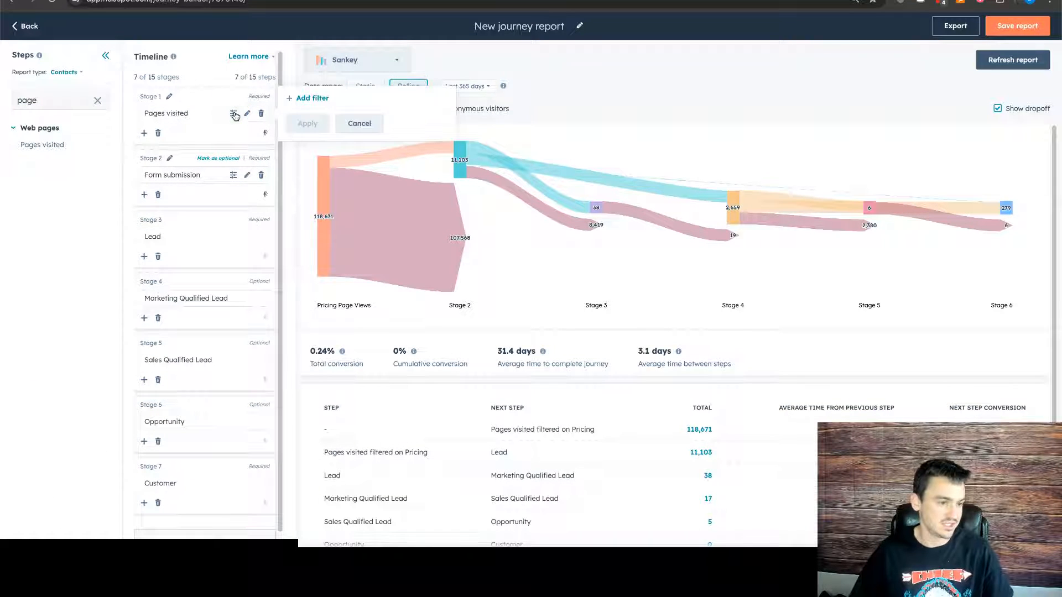
click(315, 97)
click(353, 133)
scroll(373, 223, down, 3)
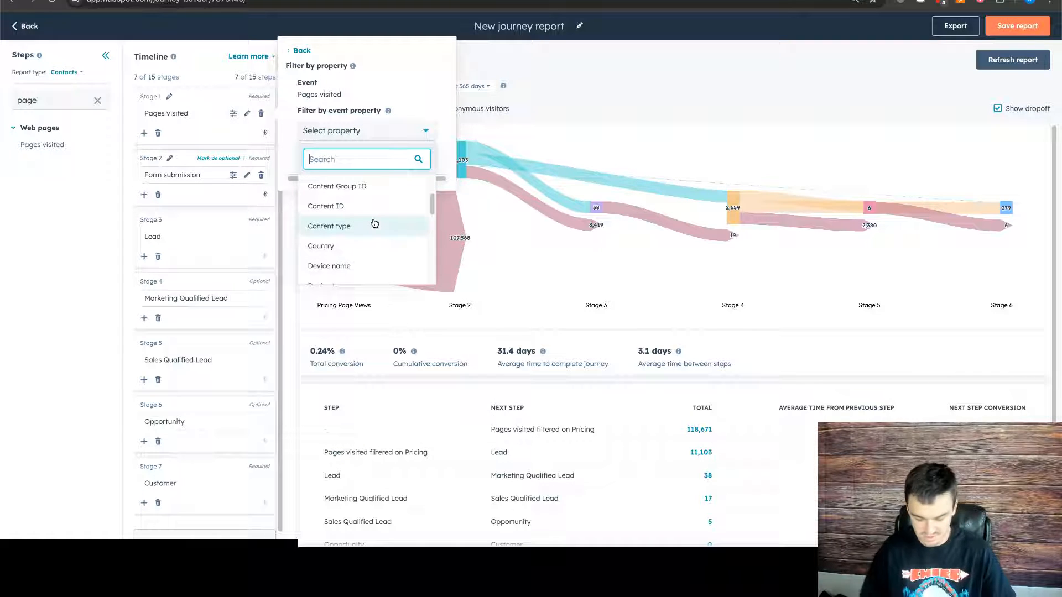
text(url)
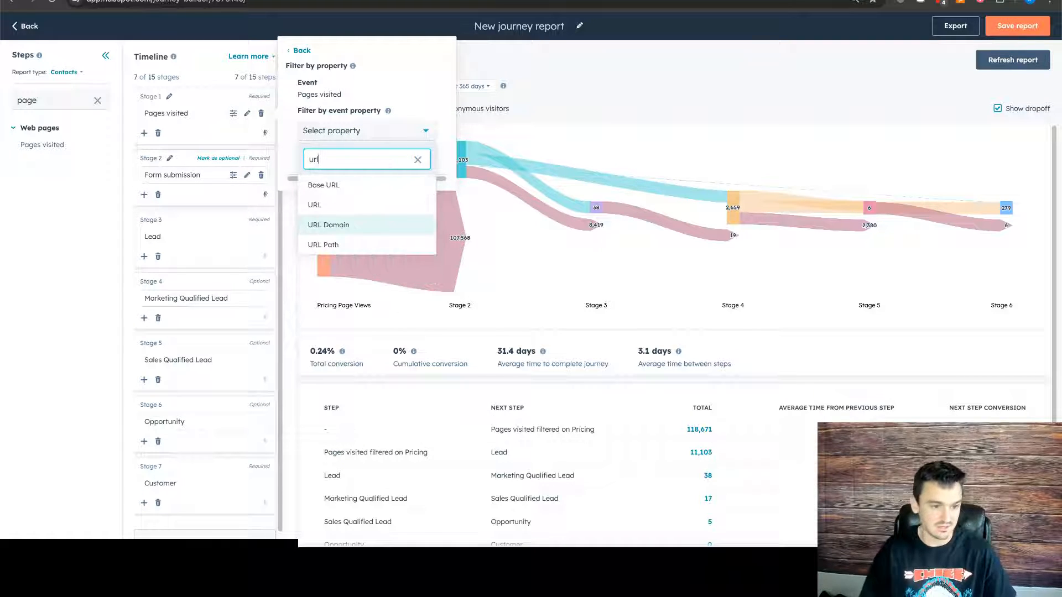
click(363, 203)
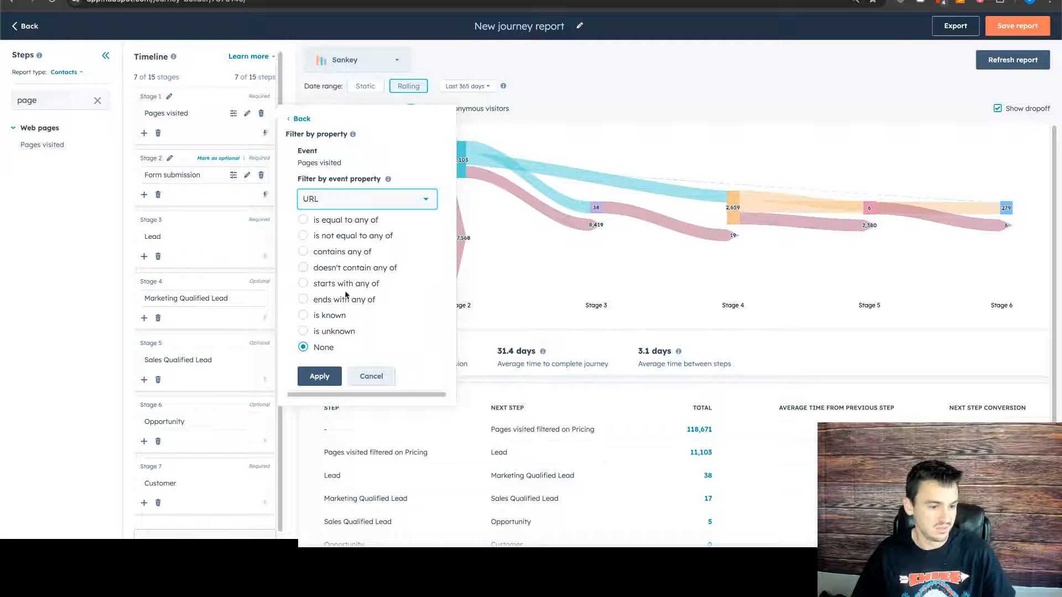
click(304, 251)
click(350, 268)
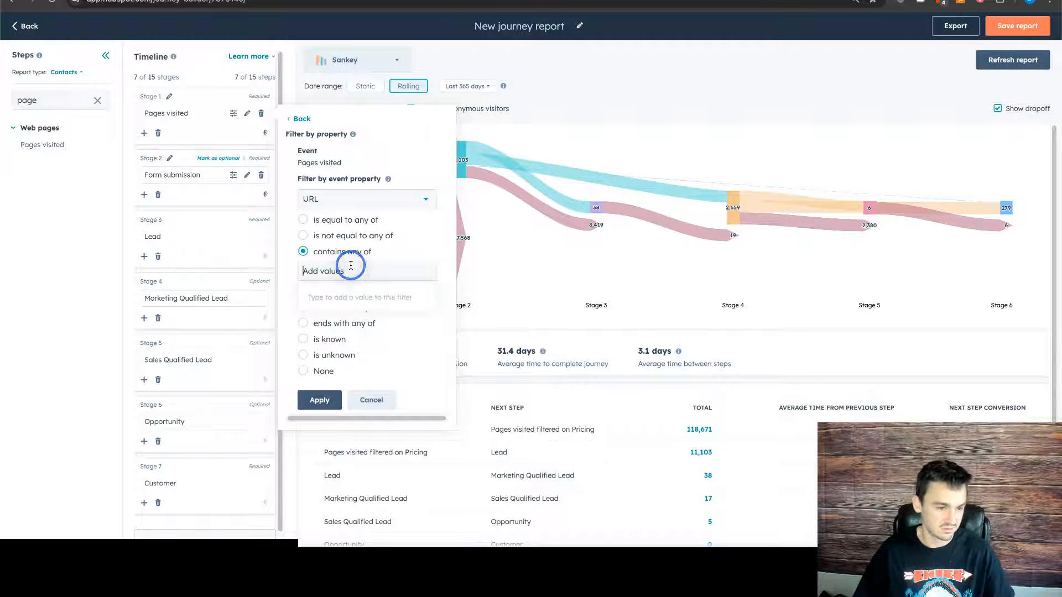
text(pricing)
key(Return)
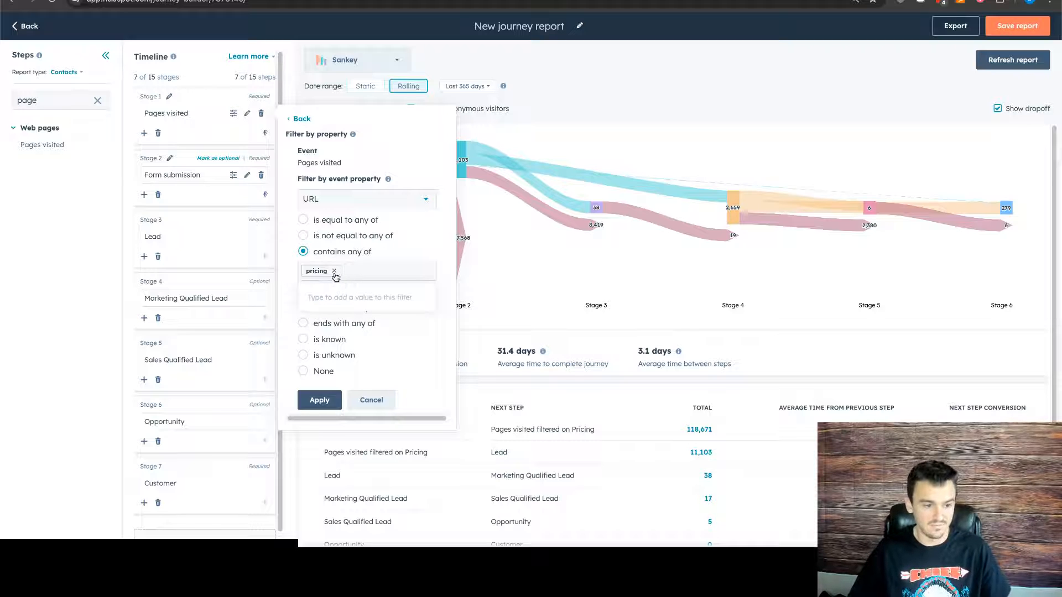
click(318, 400)
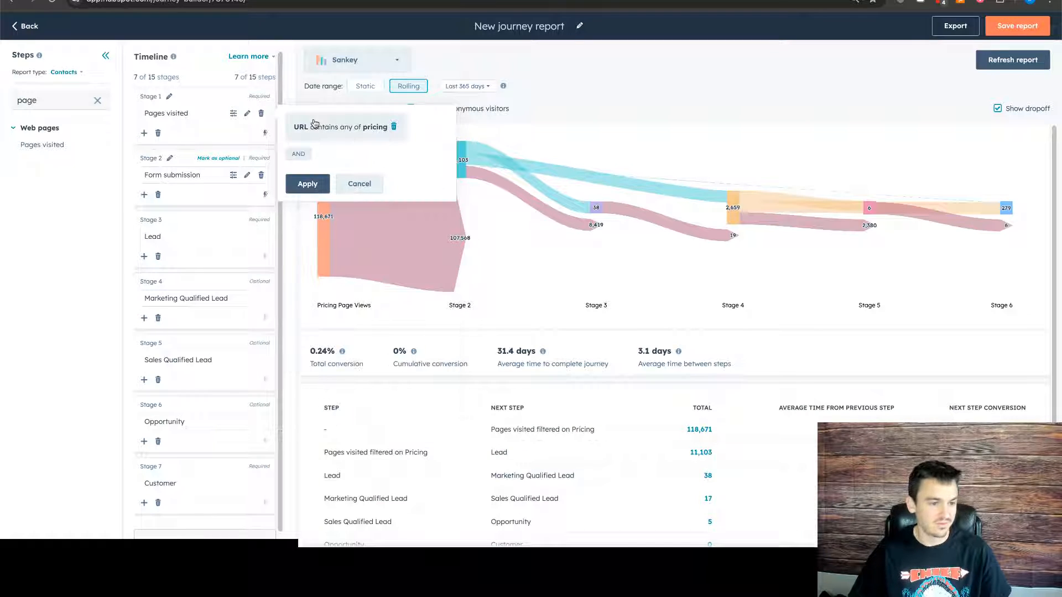
click(303, 181)
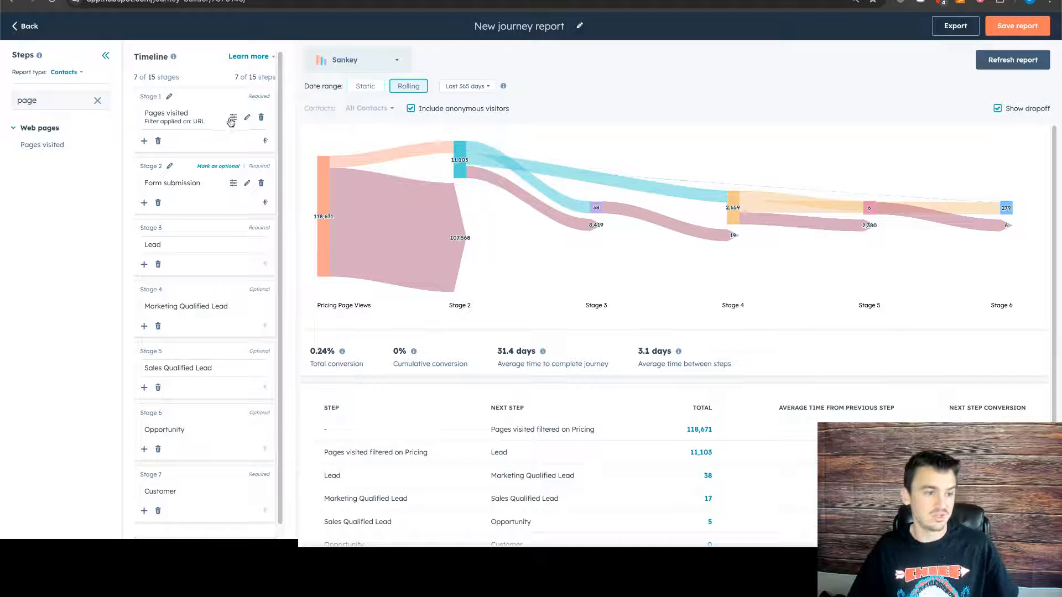
click(232, 118)
click(296, 114)
click(343, 137)
click(384, 102)
click(380, 164)
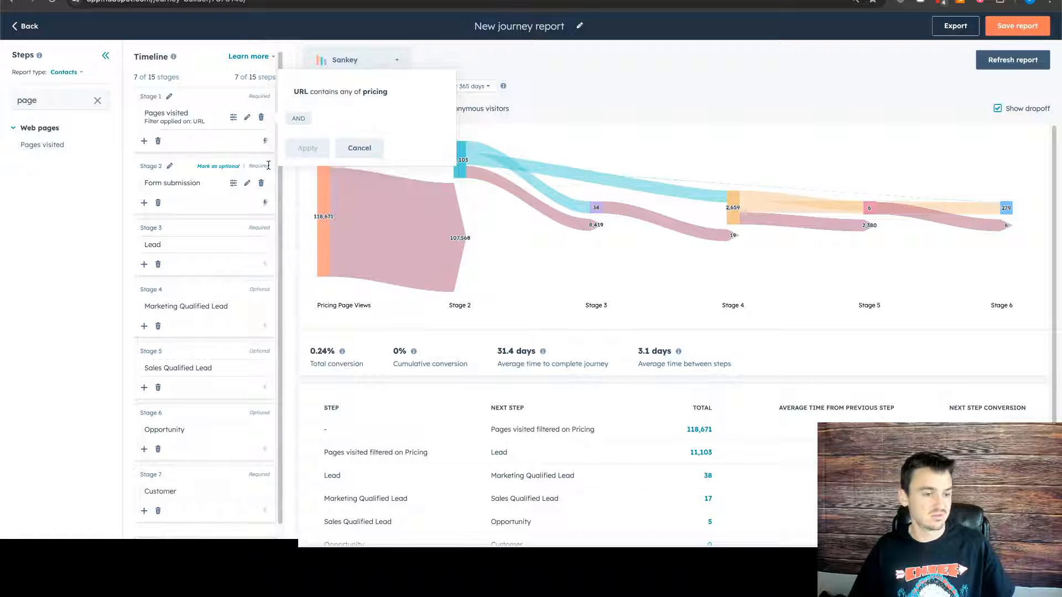
click(362, 149)
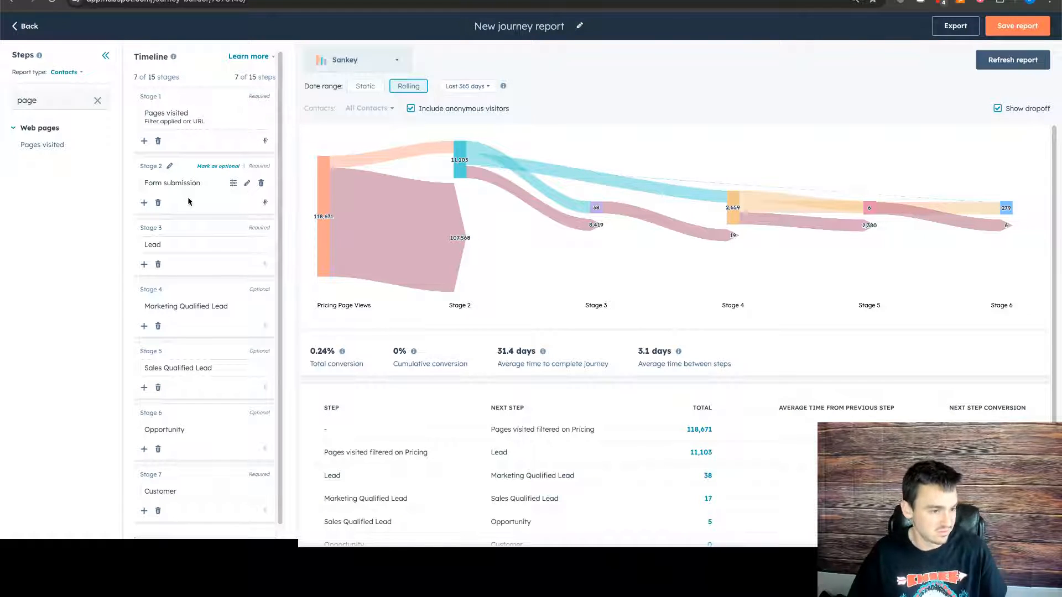
- Mark the Form submission stage as optional and move its step into Stage 3 as an alternative branch to Lead
scroll(204, 190, down, 1)
click(219, 159)
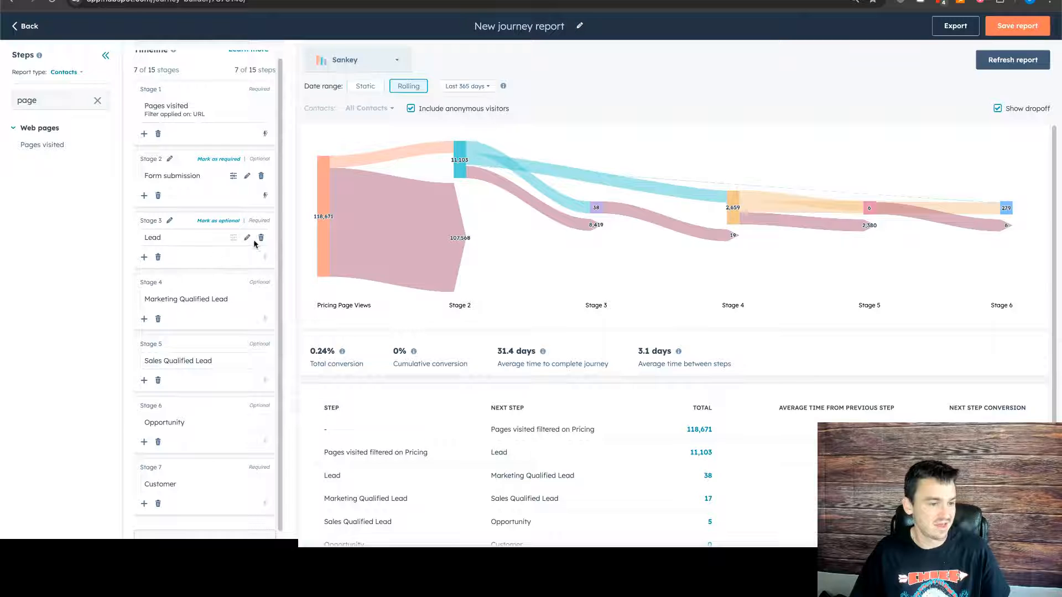
drag(188, 175, 145, 272)
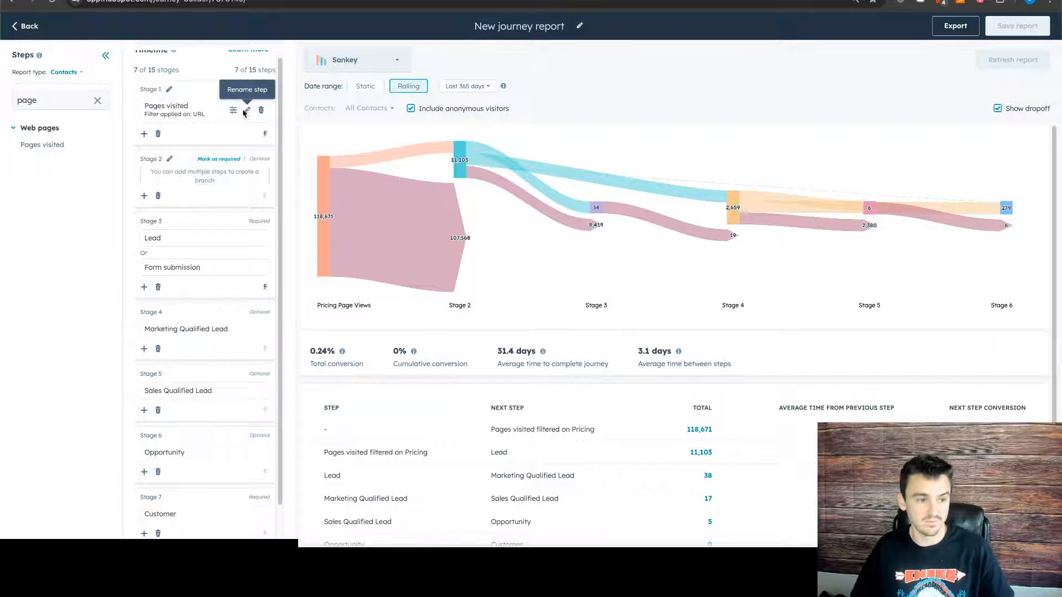
- Remove the URL filter from the Stage 1 Pages visited step
click(234, 112)
click(396, 84)
click(307, 118)
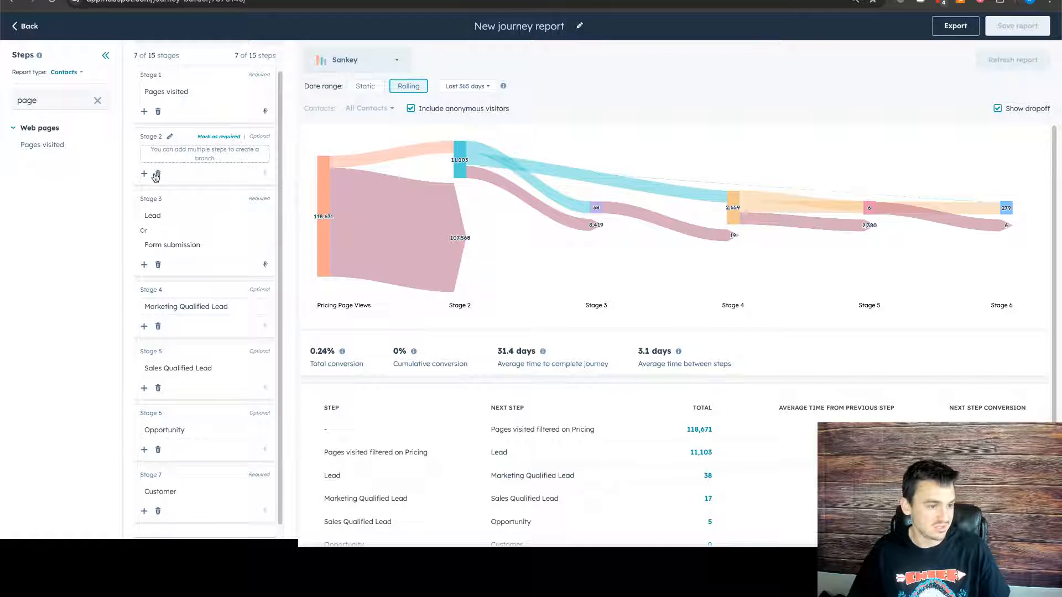
- Delete the empty Stage 2 and remove the Form submission step from the Lead stage
click(157, 175)
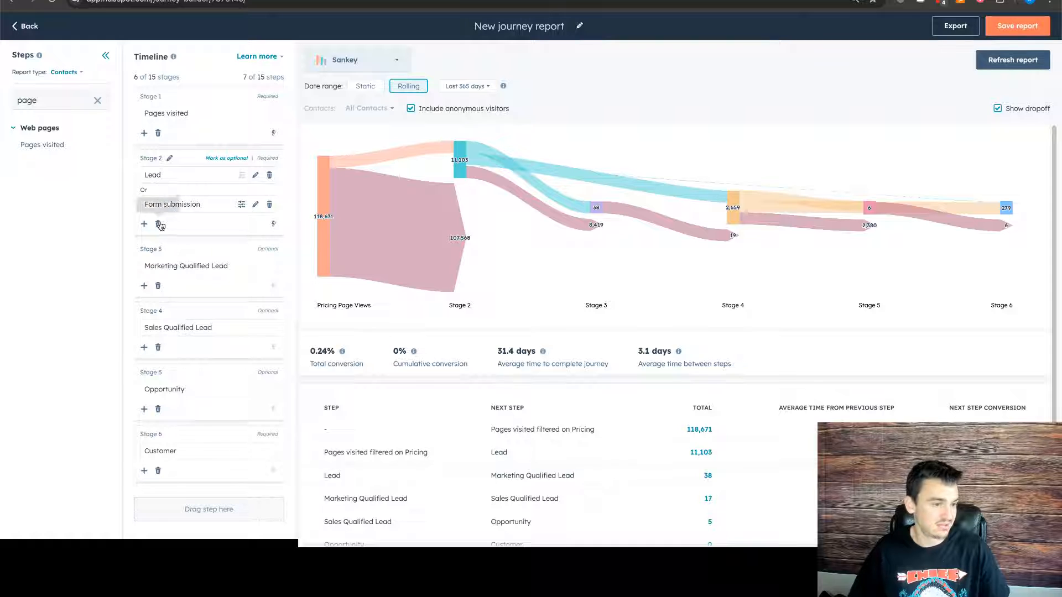
click(269, 205)
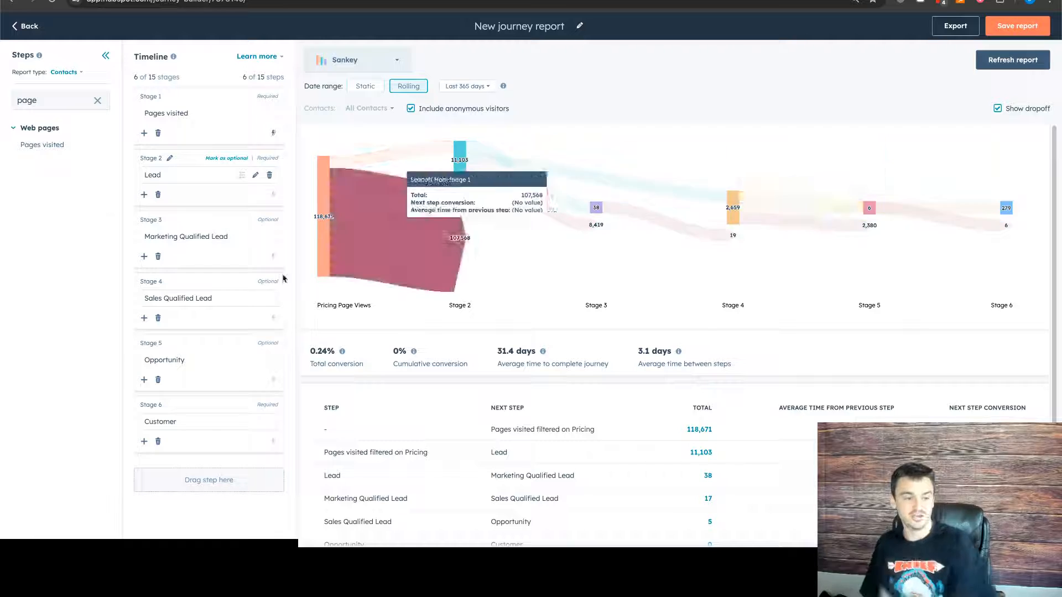
- Move Sales Qualified Lead and Opportunity into Stage 3 as branches beside Marketing Qualified Lead, and delete the two emptied stages
mouse_move(183, 300)
mouse_down()
mouse_move(123, 265)
mouse_move(184, 265)
mouse_move(166, 289)
mouse_up()
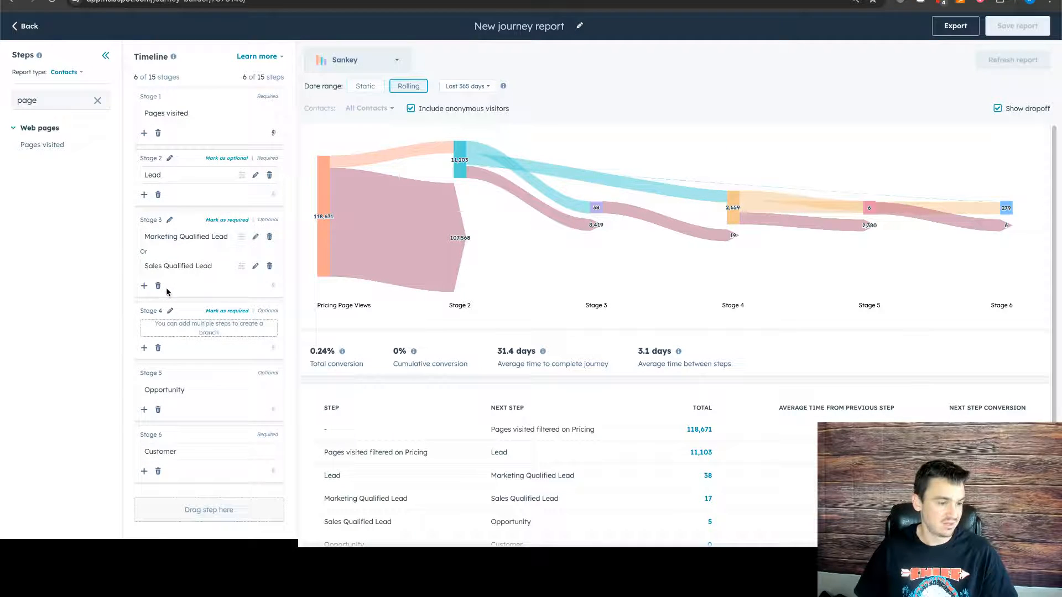
drag(174, 385, 164, 318)
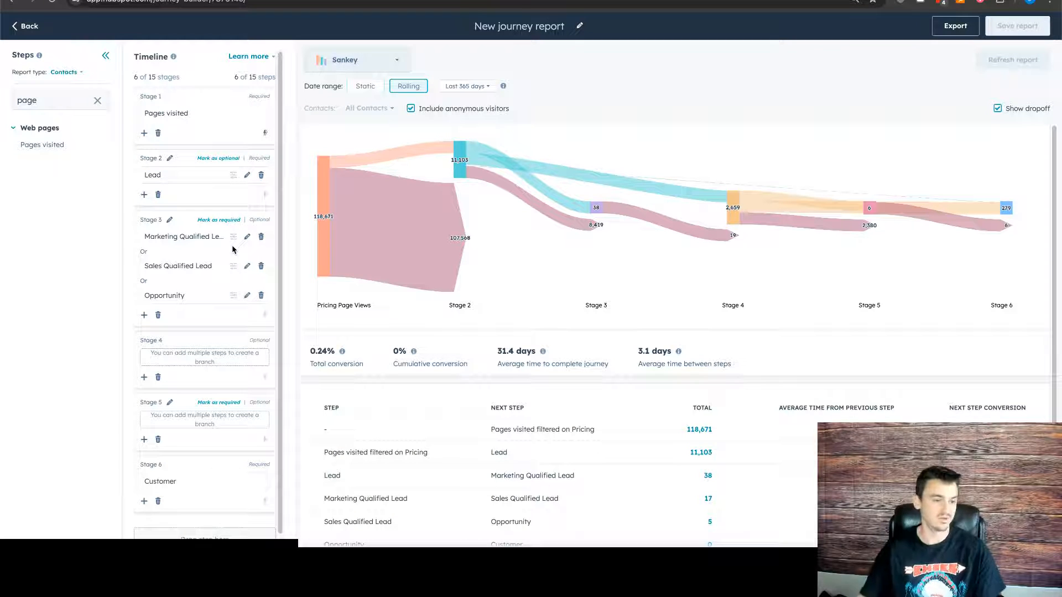
click(157, 377)
click(158, 378)
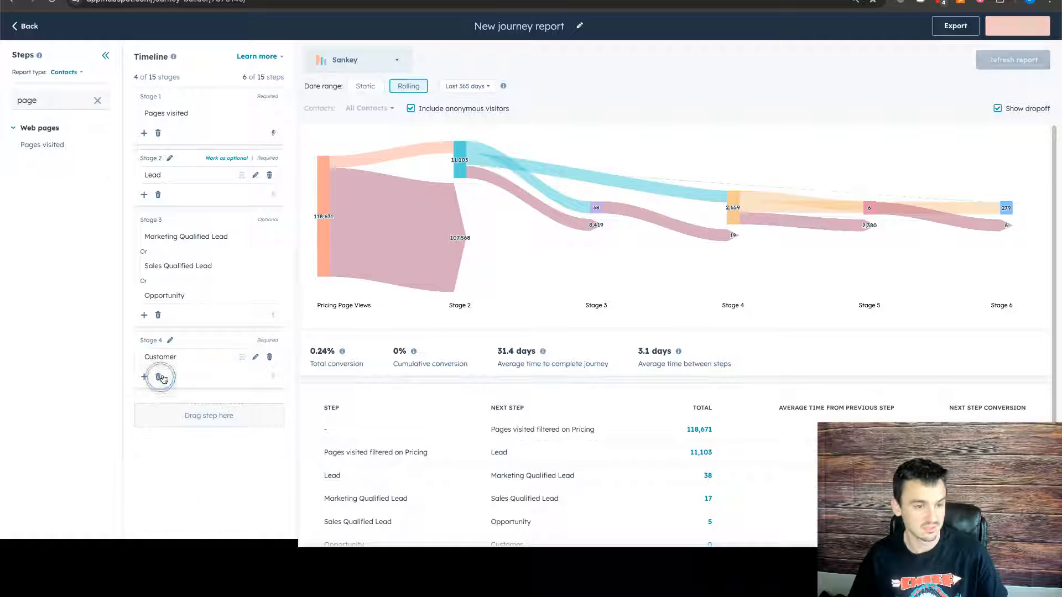
- Refresh the report and examine the Stage 3 branches and the Lead to Marketing Qualified Lead flow in the Sankey chart
click(1025, 58)
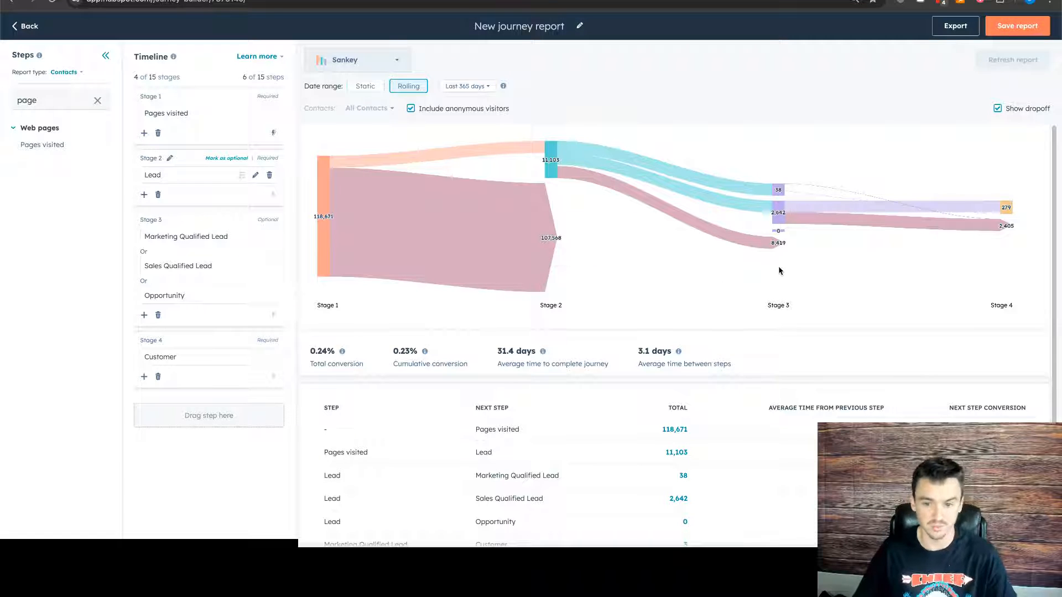
mouse_move(777, 230)
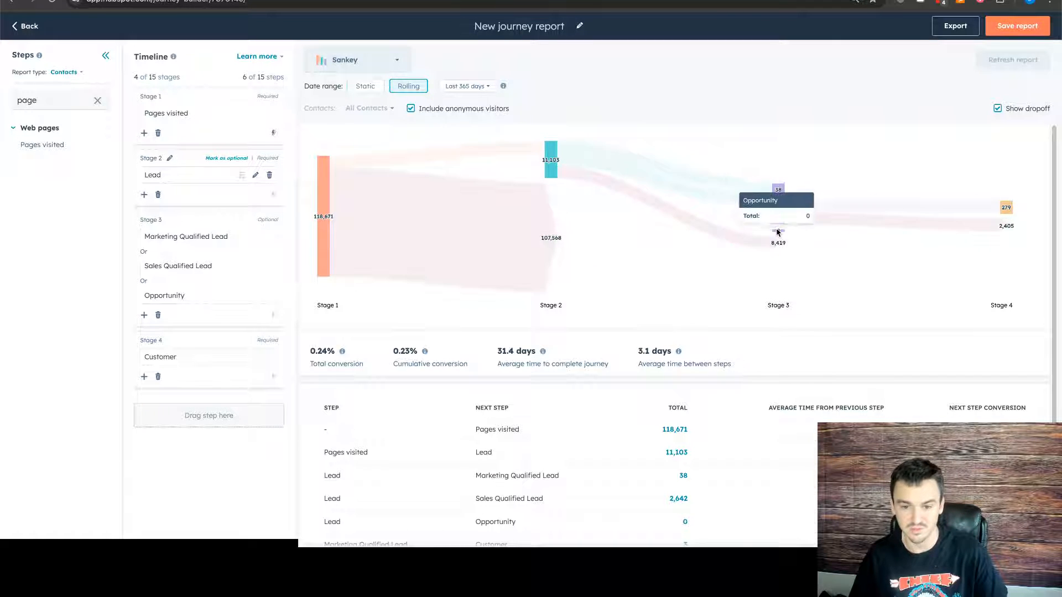
mouse_move(781, 194)
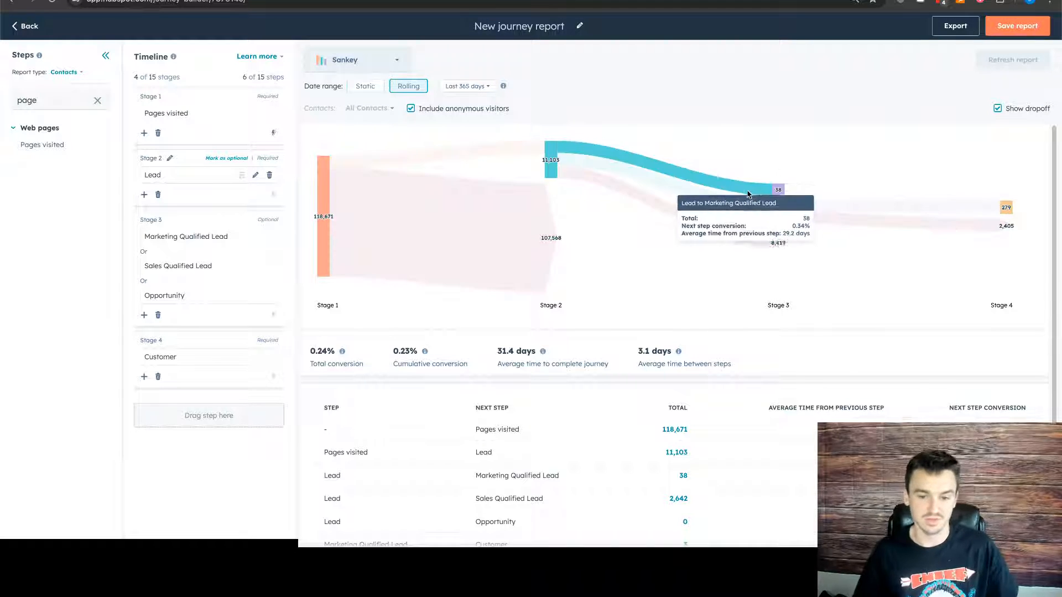
mouse_move(524, 151)
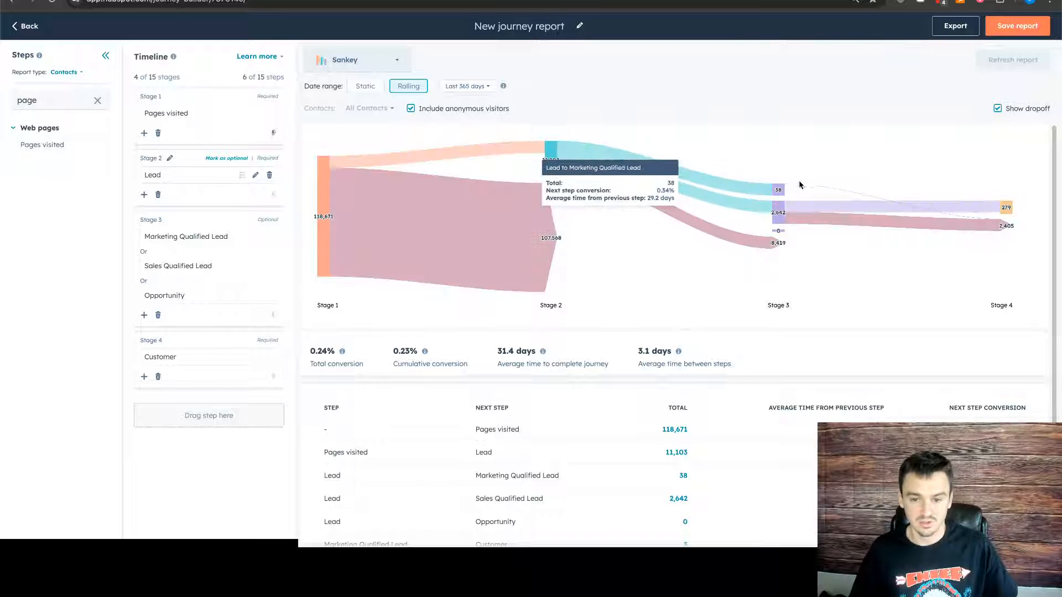